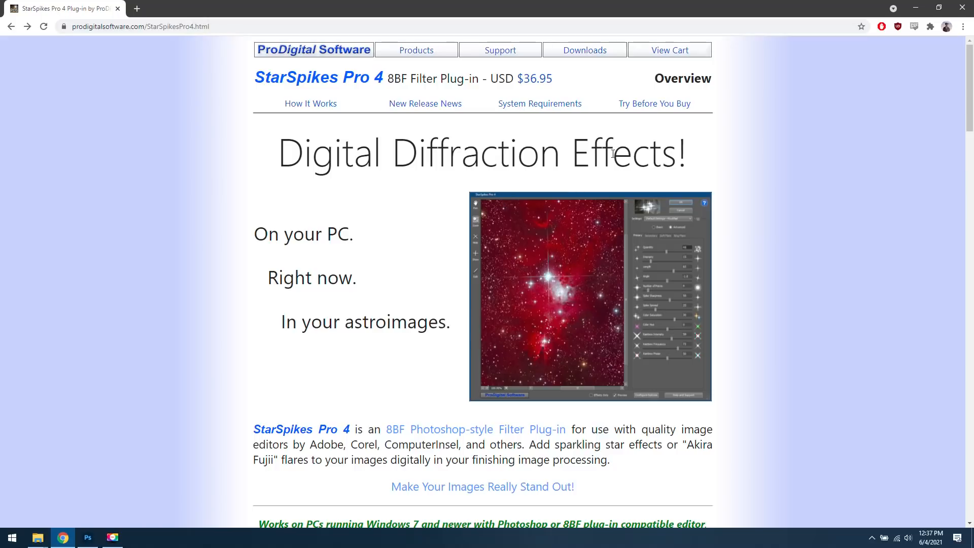
Step: Review the StarSpikes Pro 4 Try Before You Buy page, including the pricing and the note on Mac compatibility
{"action": "left_click", "coordinate": [684, 107]}
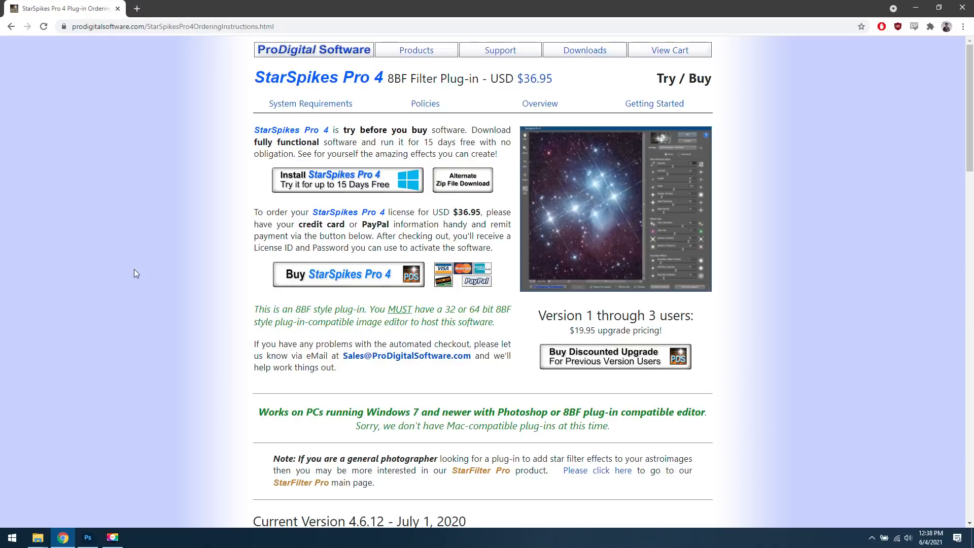
{"action": "scroll", "coordinate": [245, 332], "scroll_direction": "down", "scroll_amount": 1}
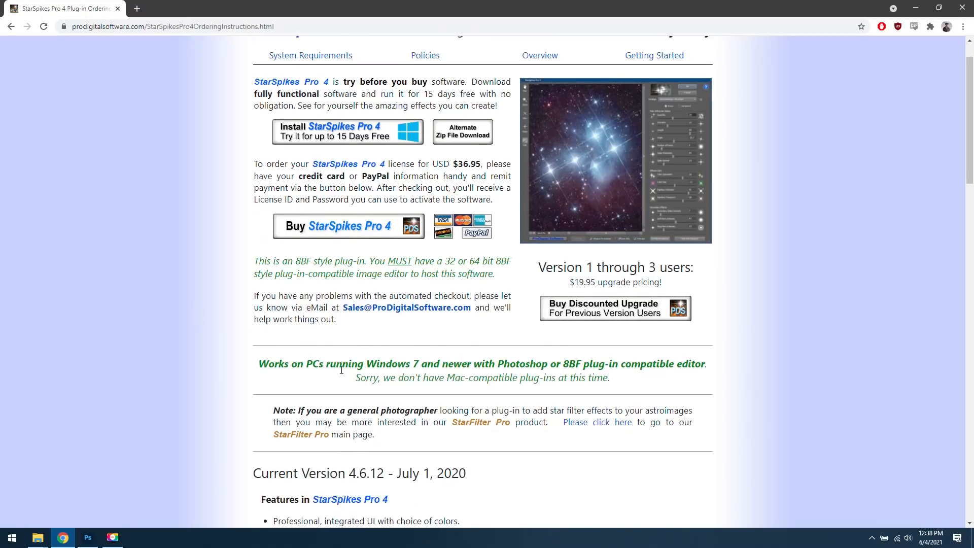
{"action": "left_click_drag", "start_coordinate": [354, 378], "coordinate": [644, 387]}
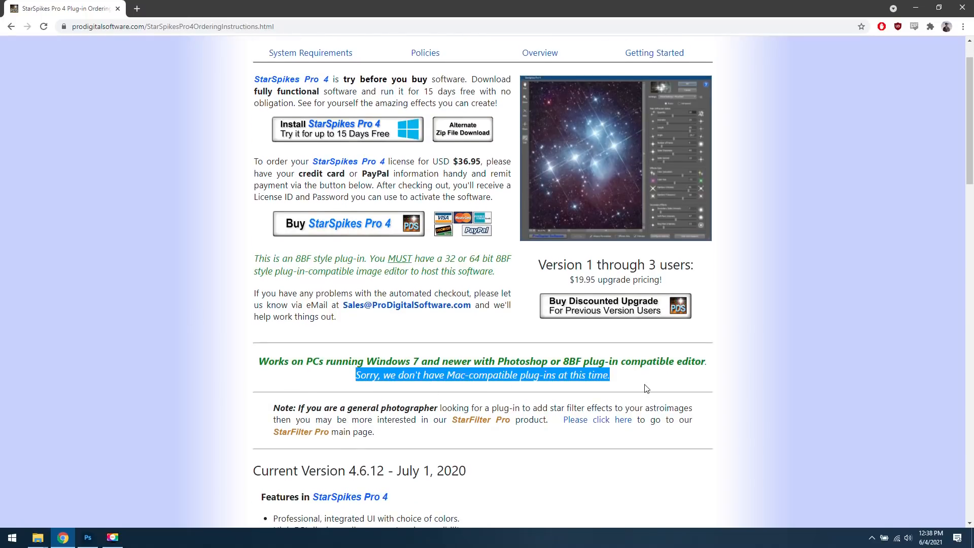
{"action": "left_click", "coordinate": [642, 380]}
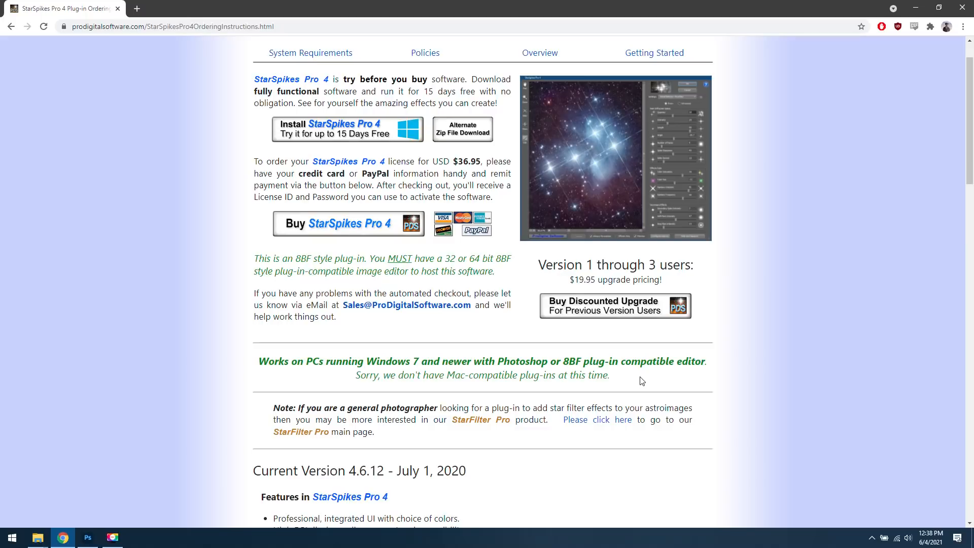
{"action": "scroll", "coordinate": [642, 381], "scroll_direction": "up", "scroll_amount": 1}
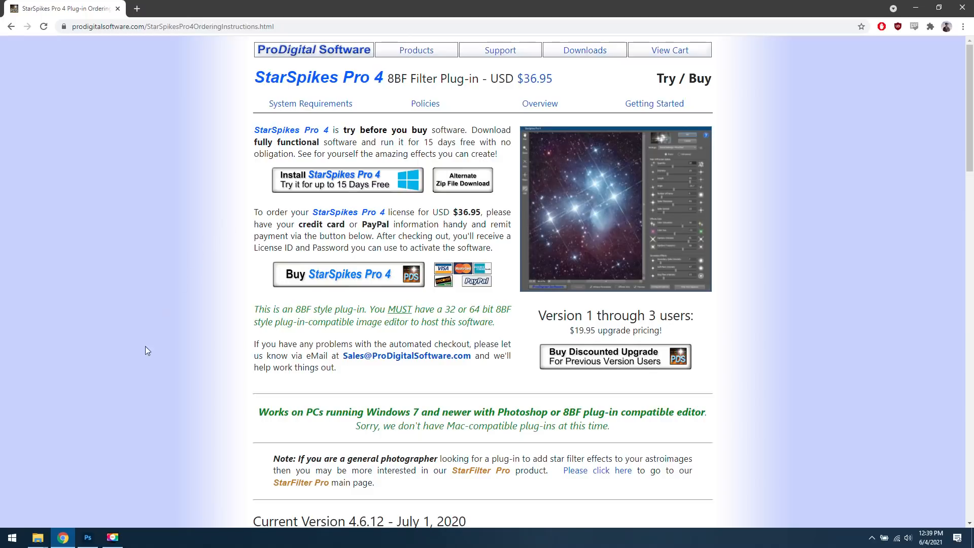
Step: Switch to Photoshop and locate the StarSpikes Pro 4 filter among the ProDigital Software plug-ins
{"action": "left_click", "coordinate": [88, 537]}
{"action": "left_click", "coordinate": [143, 11]}
{"action": "mouse_move", "coordinate": [209, 262]}
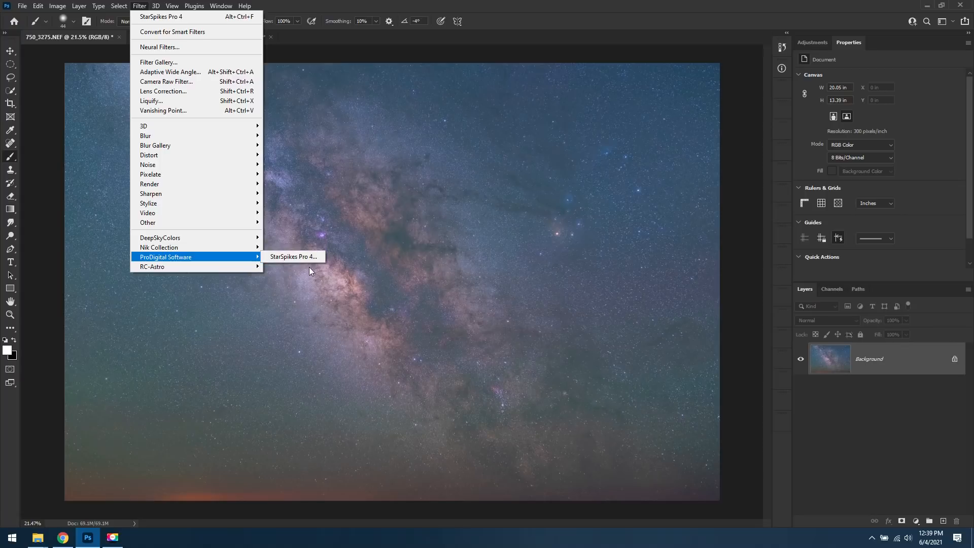
{"action": "left_click", "coordinate": [887, 361]}
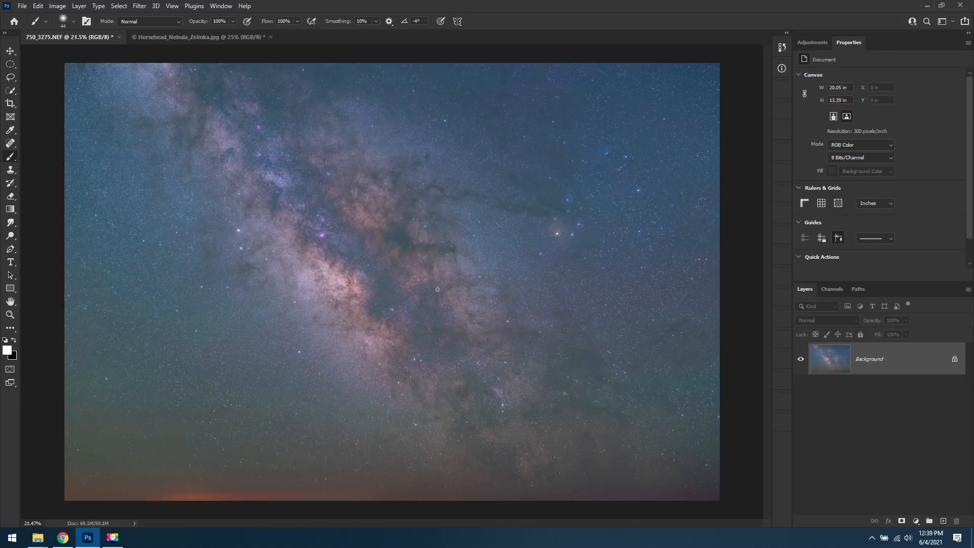
Step: Duplicate the Background layer of the Milky Way image and name the copy StarSpikes
{"action": "right_click", "coordinate": [884, 365]}
{"action": "left_click", "coordinate": [907, 388]}
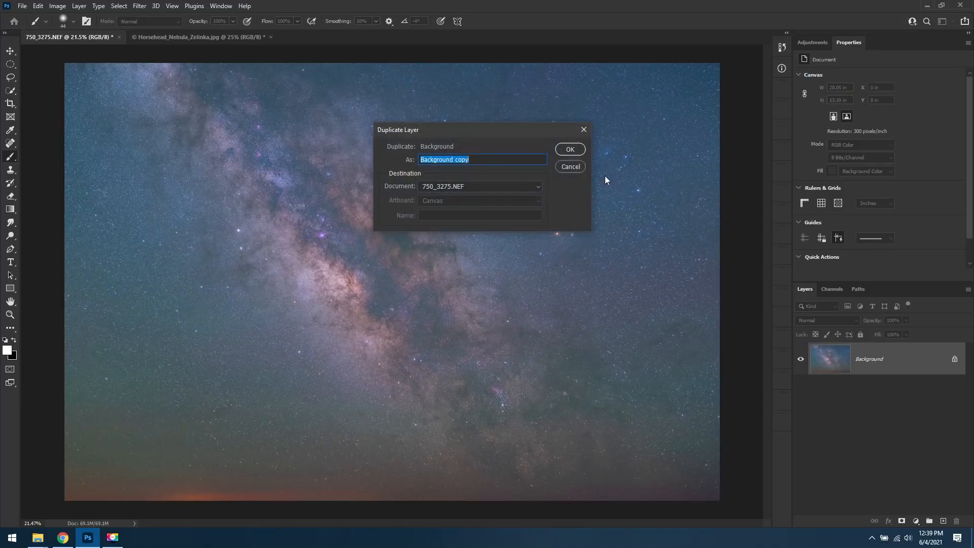
{"action": "type", "text": "StarSpikes"}
{"action": "key", "text": "Return"}
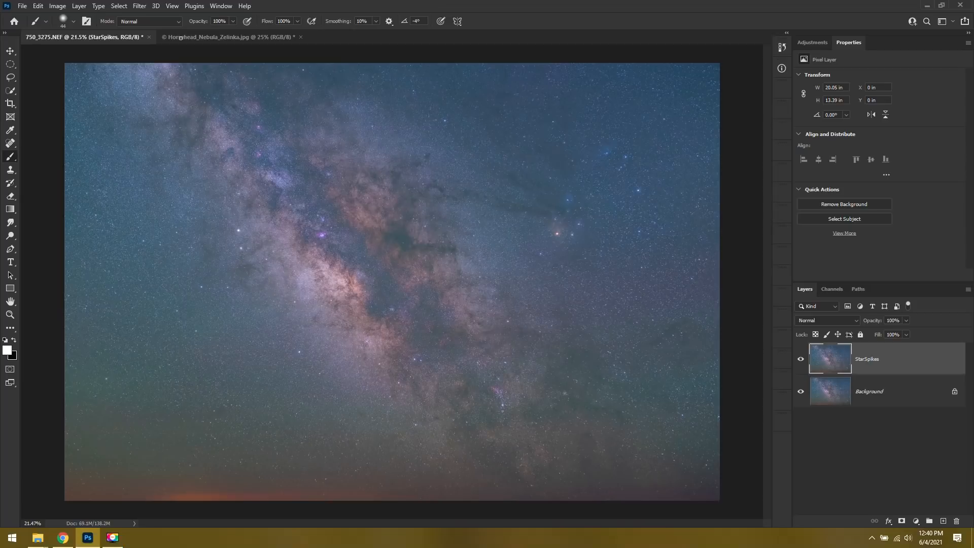
Step: View the open Horsehead Nebula image for comparison and return to the 750_3275.NEF Milky Way image
{"action": "left_click", "coordinate": [203, 37]}
{"action": "scroll", "coordinate": [393, 260], "scroll_direction": "up", "scroll_amount": 1}
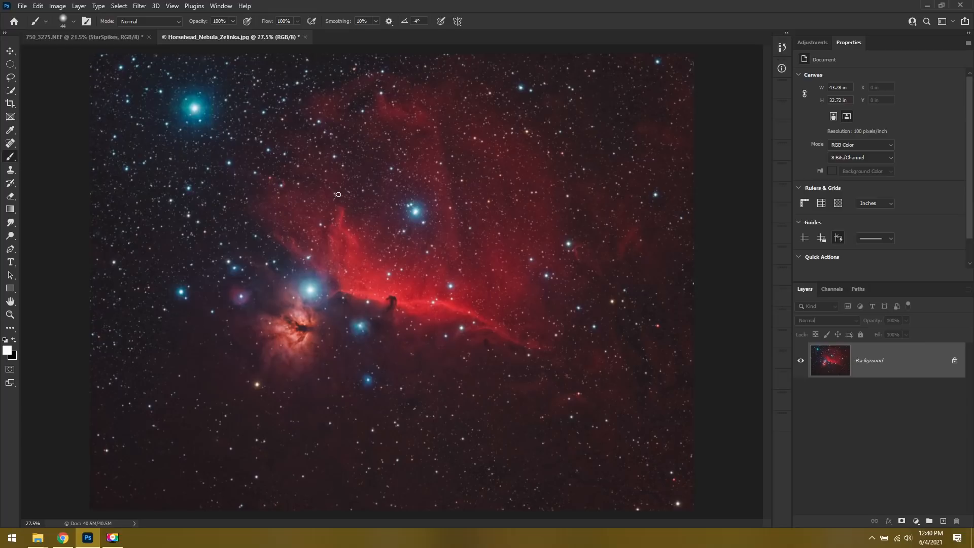
{"action": "left_click", "coordinate": [96, 37]}
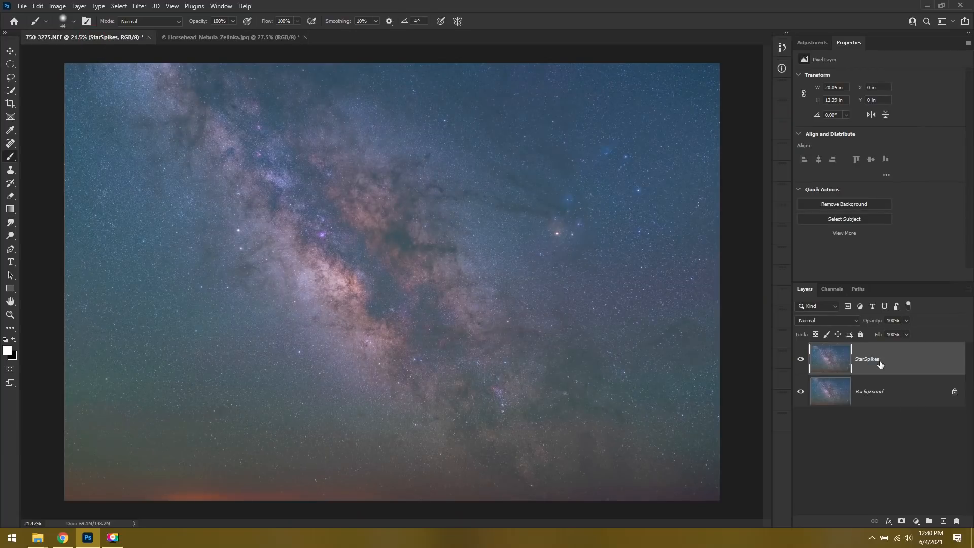
Step: Open the StarSpikes Pro 4 filter on the StarSpikes layer and enlarge its window to fill most of the screen
{"action": "left_click", "coordinate": [143, 5]}
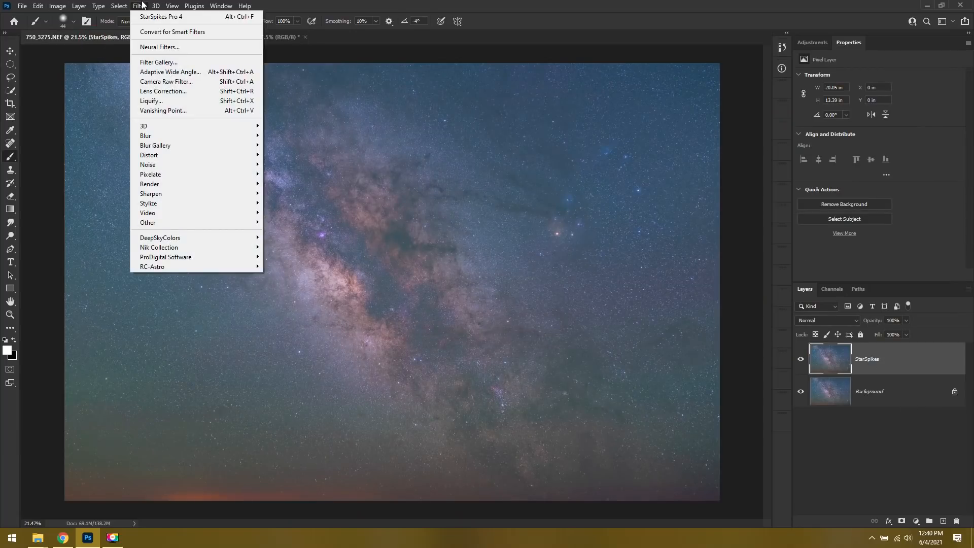
{"action": "mouse_move", "coordinate": [197, 255]}
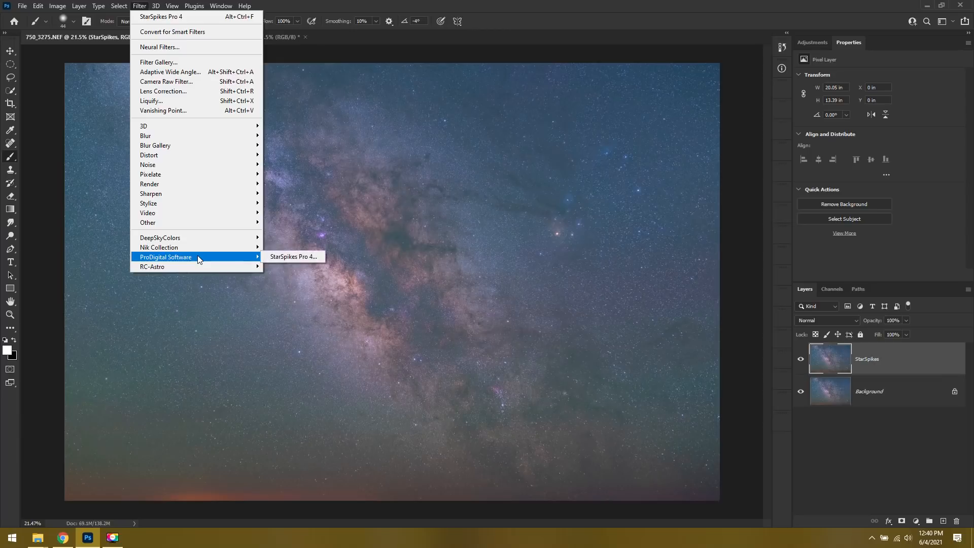
{"action": "left_click", "coordinate": [304, 257]}
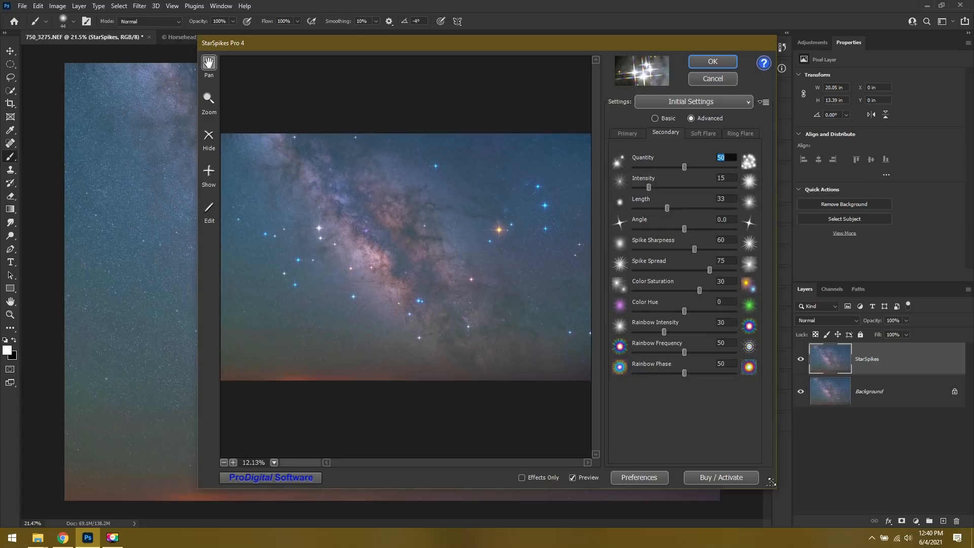
{"action": "left_click_drag", "start_coordinate": [771, 482], "coordinate": [966, 514]}
{"action": "left_click_drag", "start_coordinate": [390, 48], "coordinate": [213, 10]}
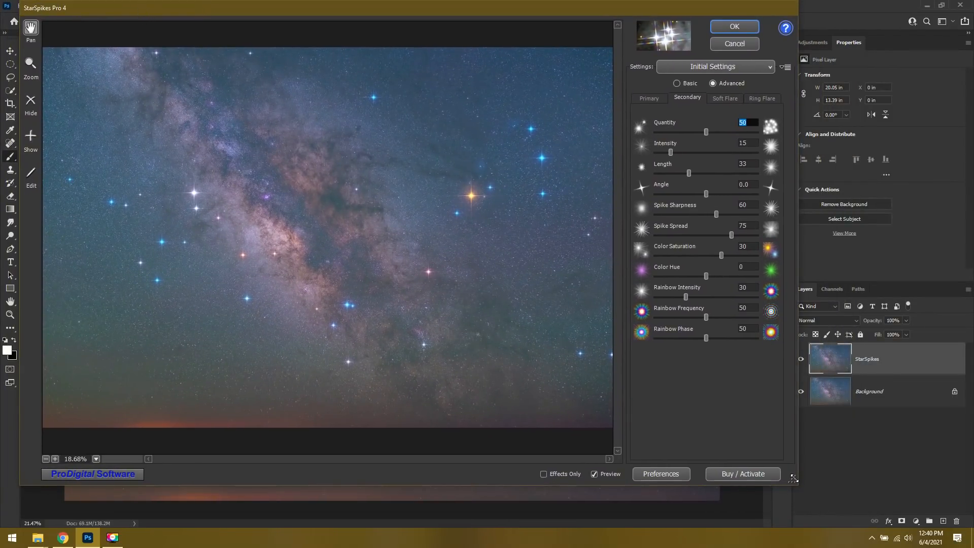
{"action": "left_click_drag", "start_coordinate": [793, 478], "coordinate": [958, 524]}
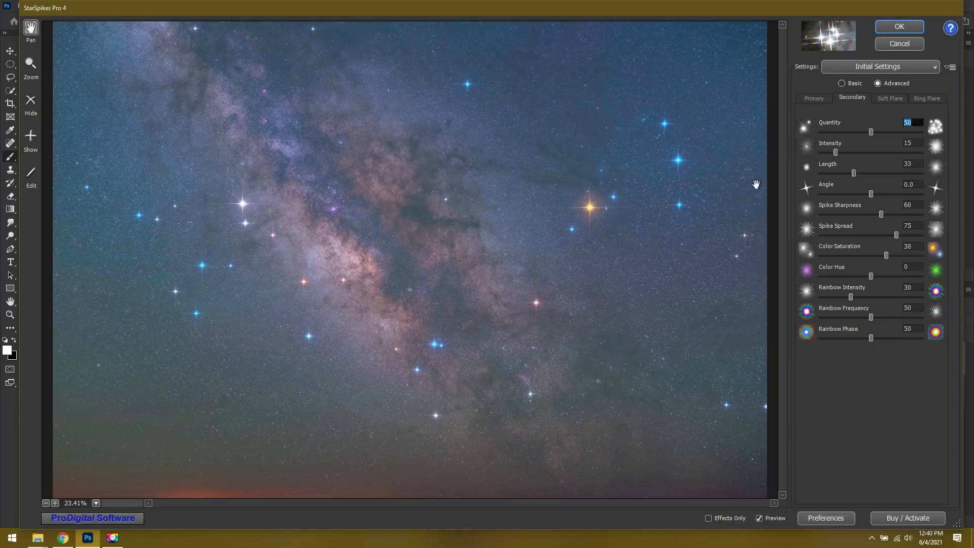
Step: Put the filter in Basic mode, try the Default Settings preset, and select the Initial Settings preset
{"action": "left_click", "coordinate": [847, 82]}
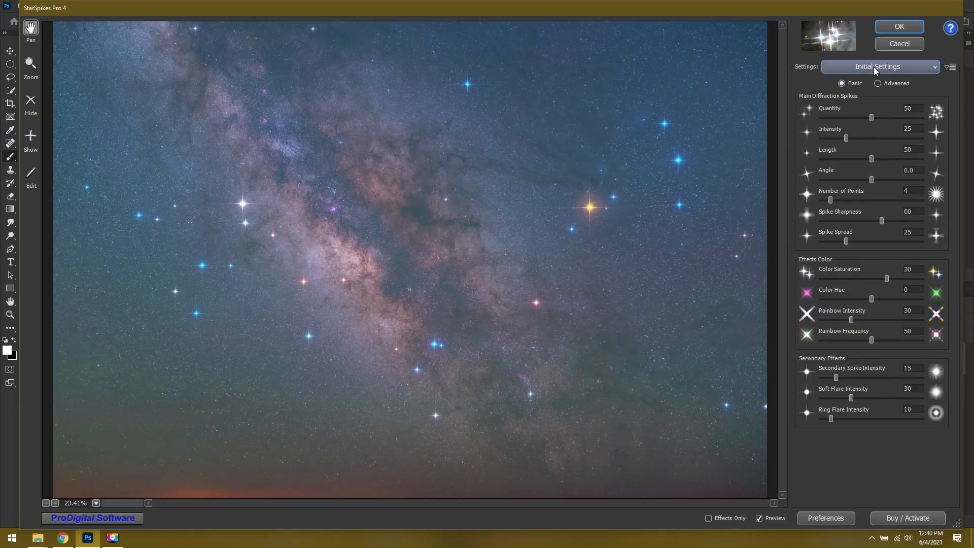
{"action": "left_click", "coordinate": [875, 68]}
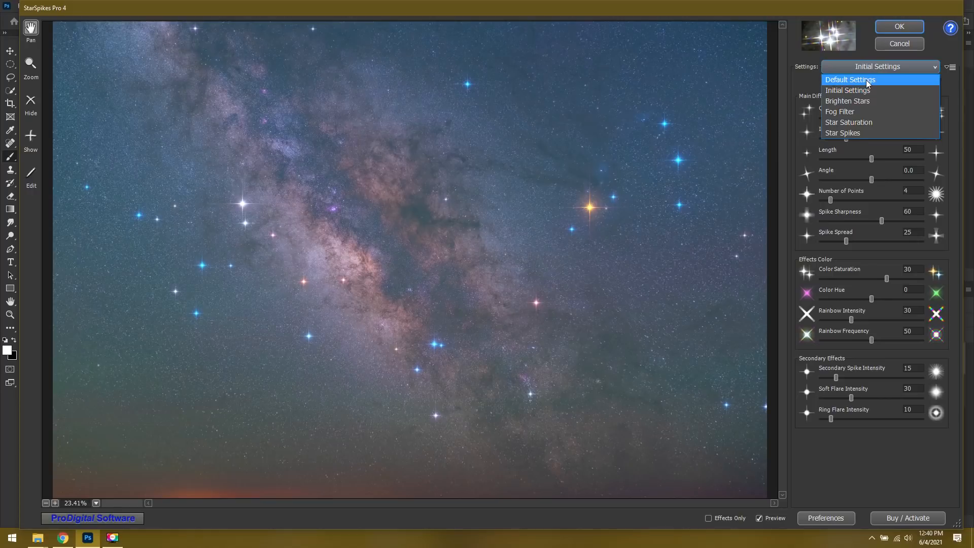
{"action": "left_click", "coordinate": [874, 79]}
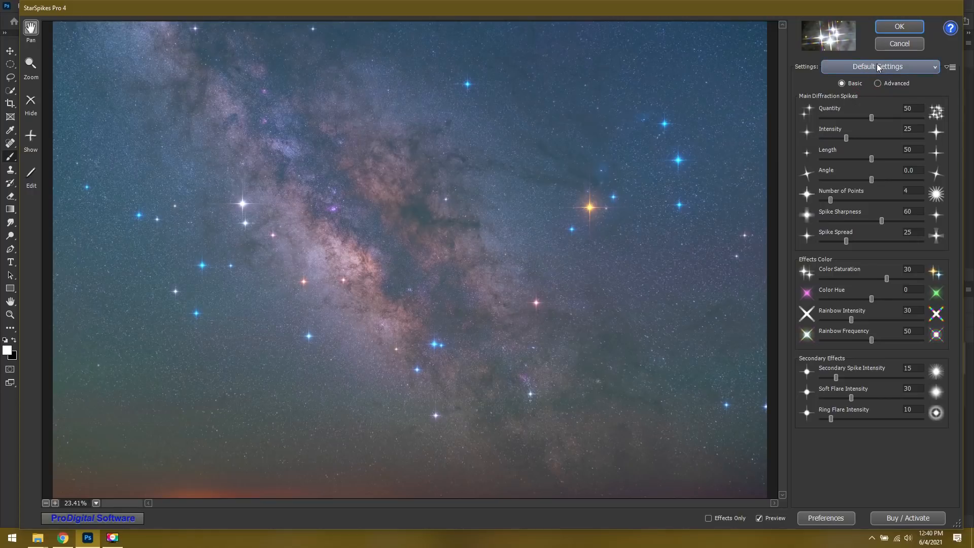
{"action": "left_click", "coordinate": [876, 64]}
{"action": "left_click", "coordinate": [870, 89]}
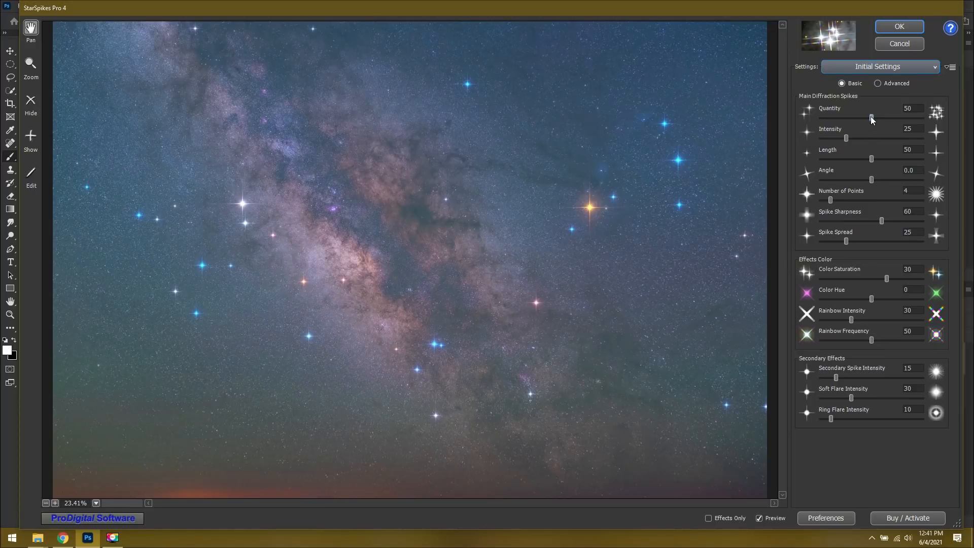
Step: Try main diffraction spike quantities from 28 to 93, settle on a Quantity of 46, and set the Intensity to 72
{"action": "left_click_drag", "start_coordinate": [872, 118], "coordinate": [850, 118]}
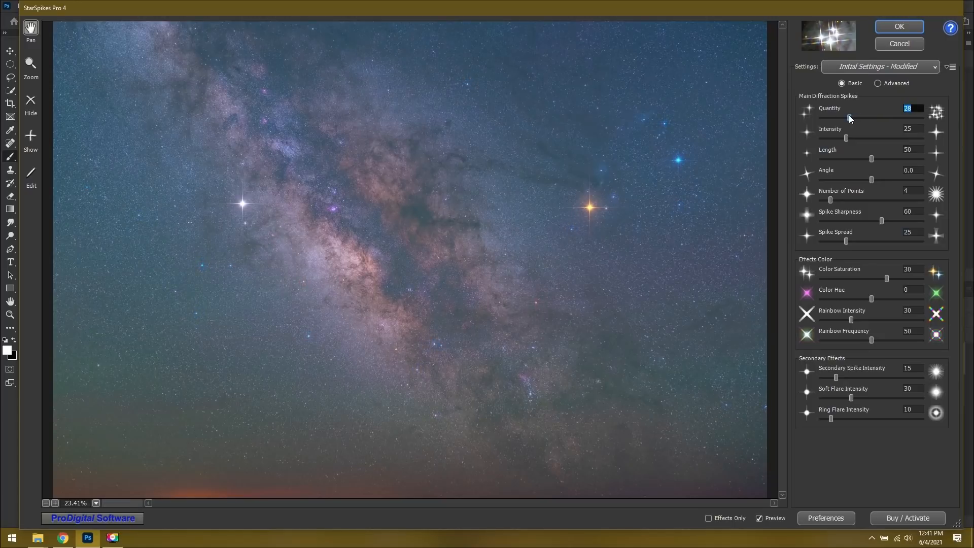
{"action": "left_click_drag", "start_coordinate": [858, 115], "coordinate": [869, 115]}
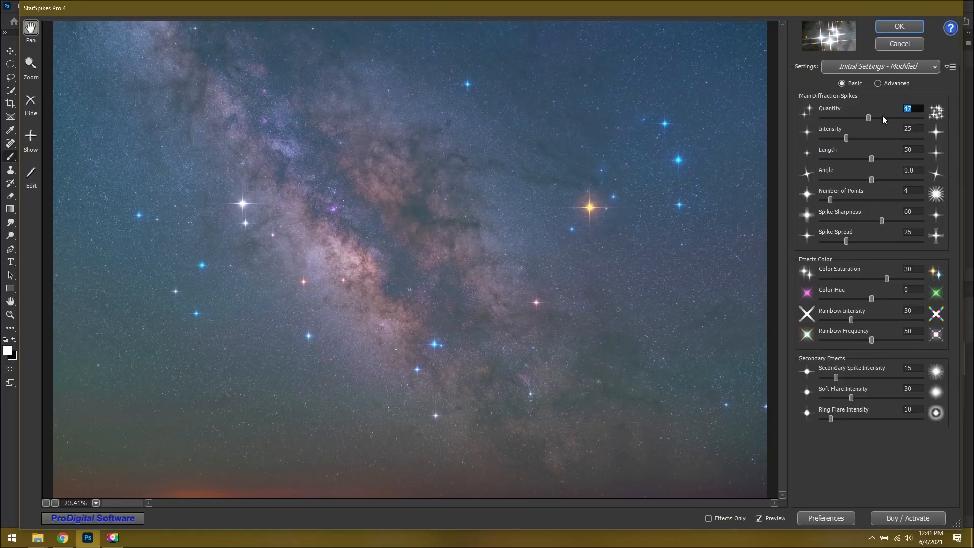
{"action": "left_click_drag", "start_coordinate": [870, 116], "coordinate": [871, 118]}
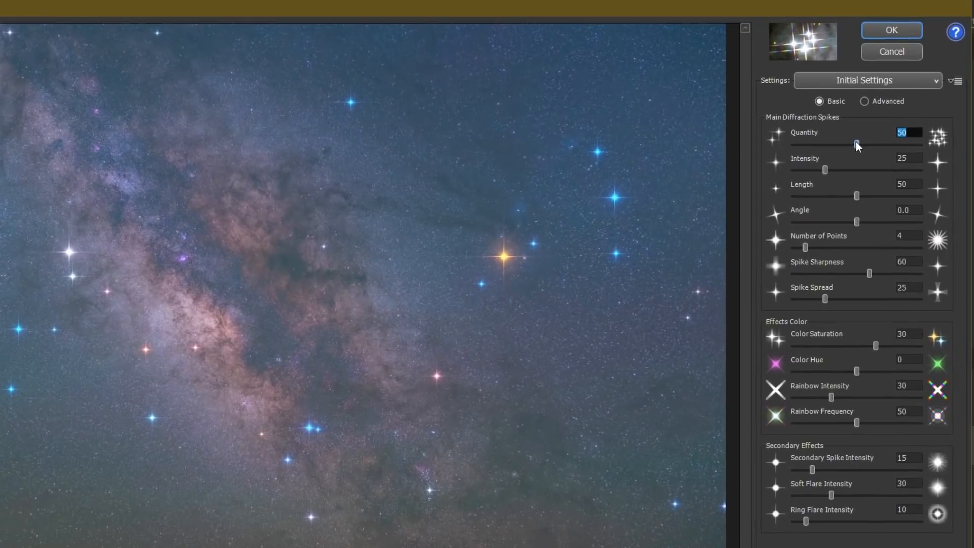
{"action": "left_click_drag", "start_coordinate": [856, 145], "coordinate": [888, 144]}
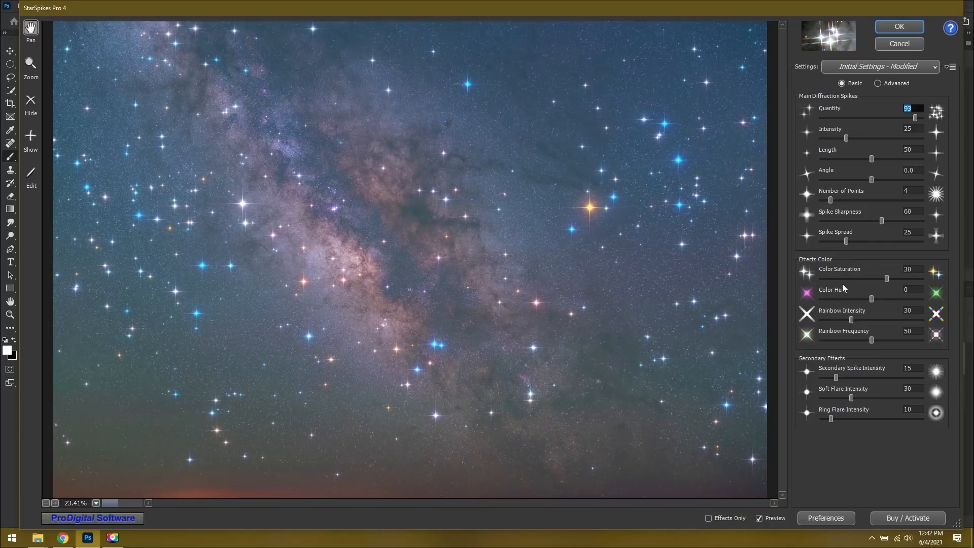
{"action": "left_click_drag", "start_coordinate": [915, 118], "coordinate": [867, 118]}
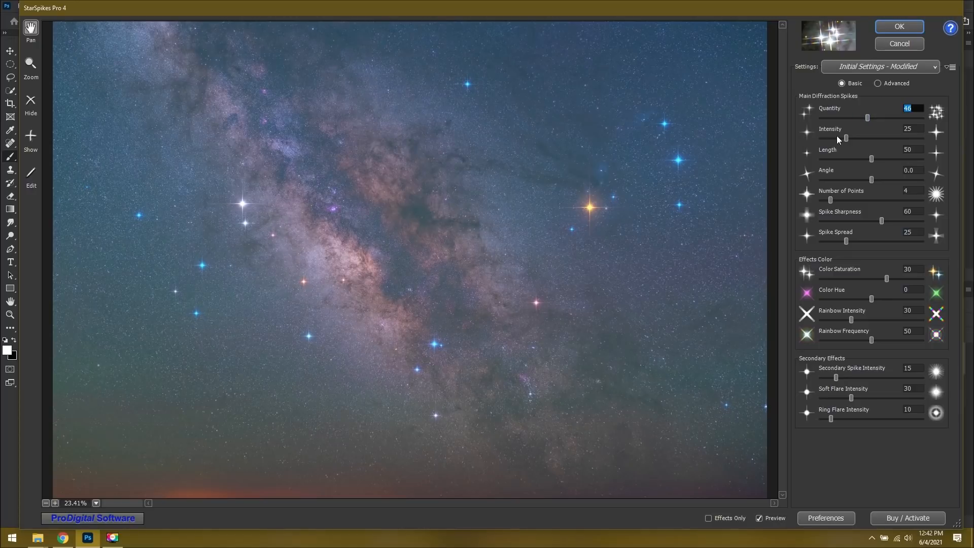
{"action": "left_click_drag", "start_coordinate": [846, 138], "coordinate": [894, 139]}
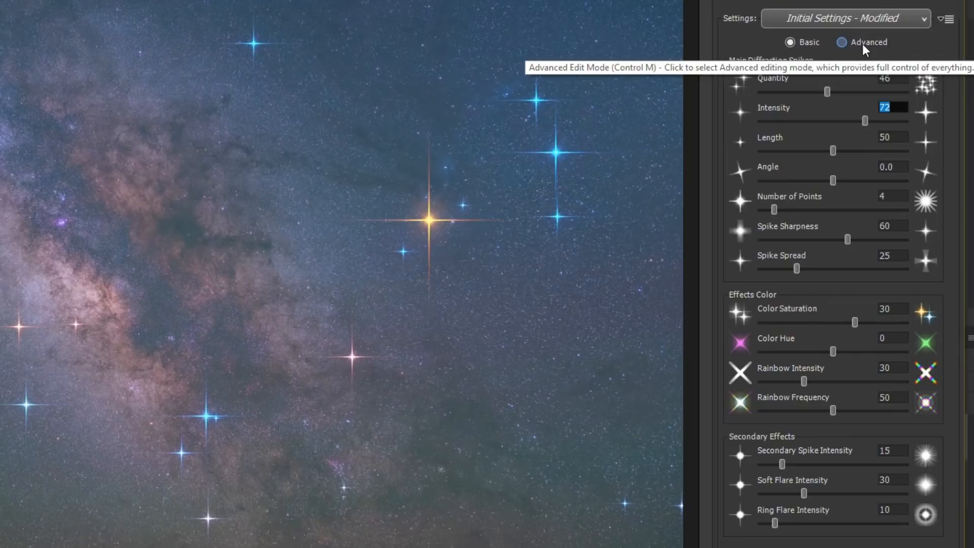
Step: Examine the Advanced mode controls for Primary, Secondary, Soft Flare and Ring Flare effects, and return to Basic mode
{"action": "left_click", "coordinate": [861, 43]}
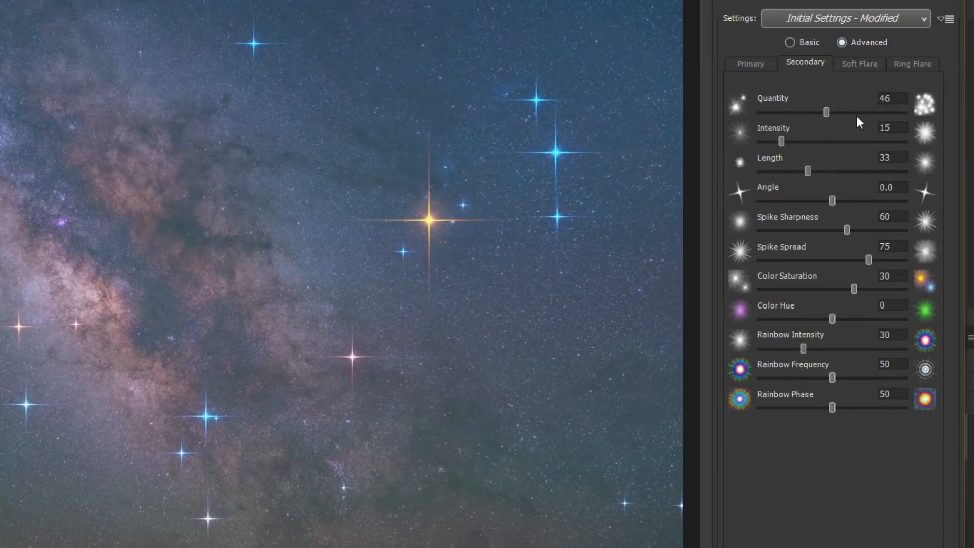
{"action": "left_click", "coordinate": [764, 63]}
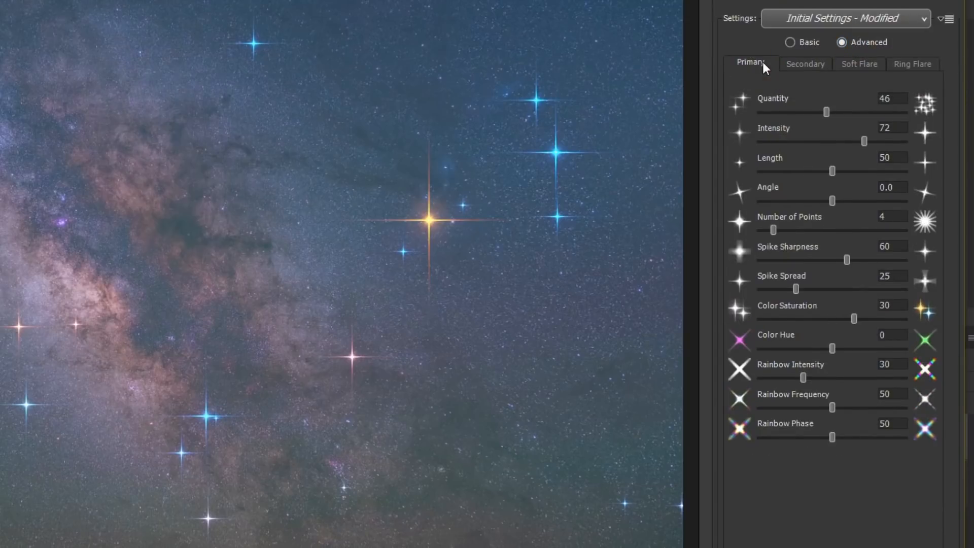
{"action": "left_click", "coordinate": [805, 63]}
{"action": "left_click", "coordinate": [860, 61]}
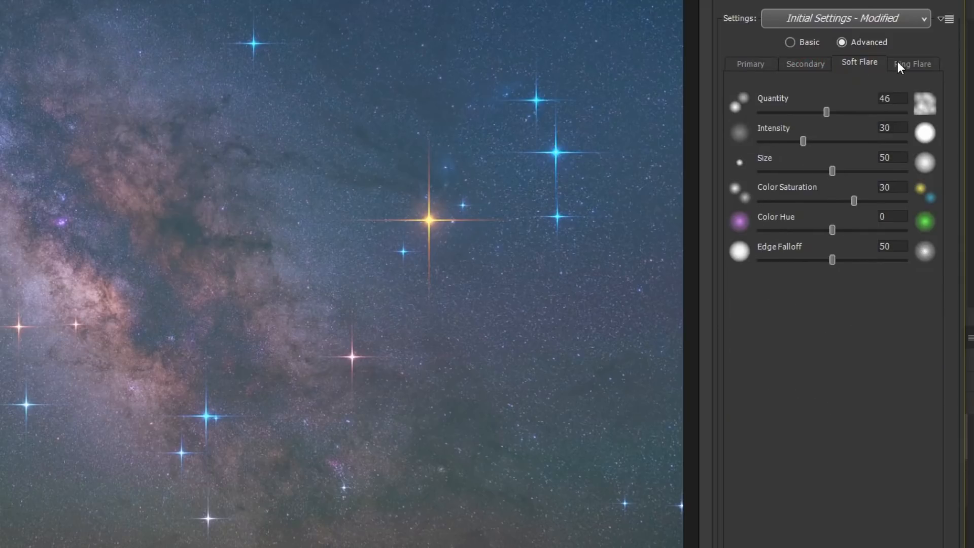
{"action": "left_click", "coordinate": [911, 66]}
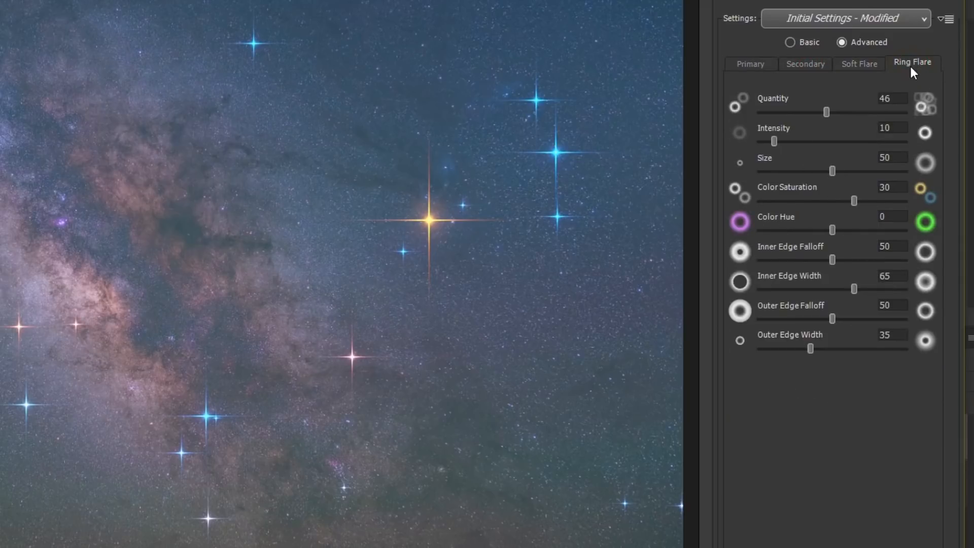
{"action": "left_click", "coordinate": [768, 61]}
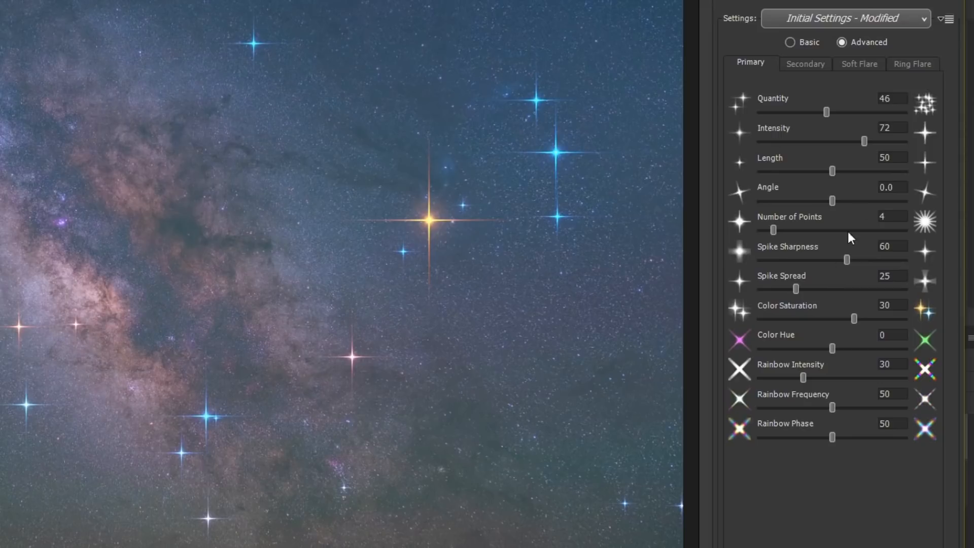
{"action": "left_click", "coordinate": [811, 42]}
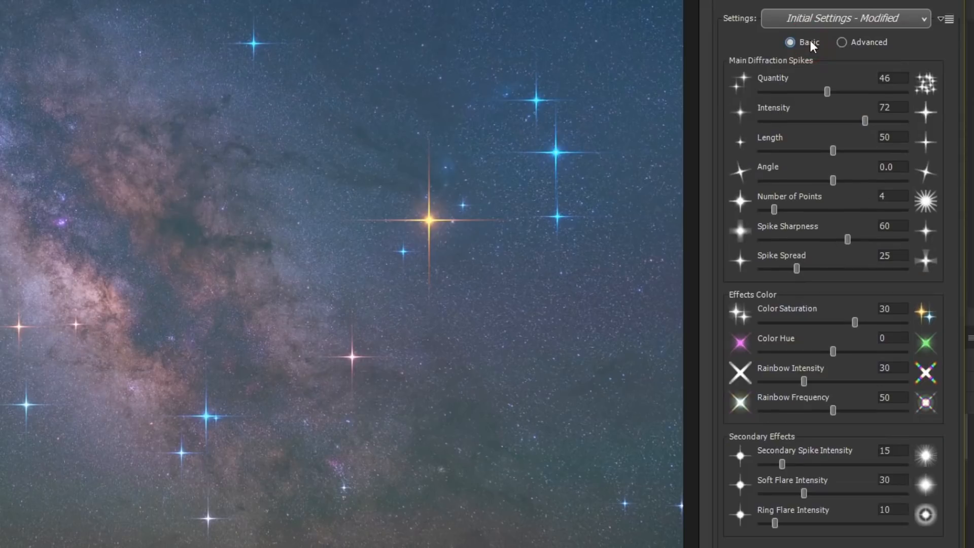
Step: Set the main diffraction spikes' Intensity to 22, try a Length of 88 before reducing it to 46, and adjust the Angle to 3.6
{"action": "left_click", "coordinate": [865, 122]}
{"action": "left_click_drag", "start_coordinate": [884, 123], "coordinate": [794, 119]}
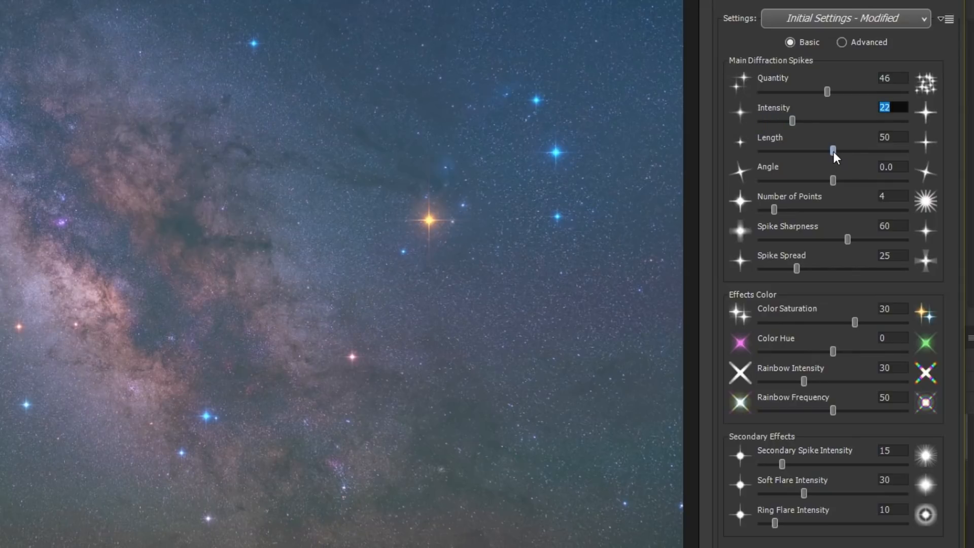
{"action": "left_click_drag", "start_coordinate": [833, 151], "coordinate": [905, 150]}
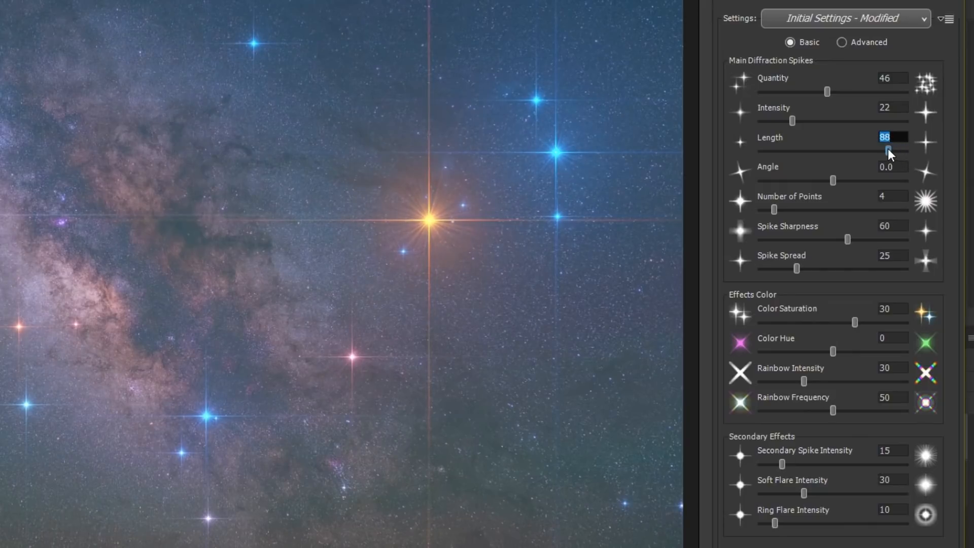
{"action": "left_click_drag", "start_coordinate": [883, 147], "coordinate": [832, 178]}
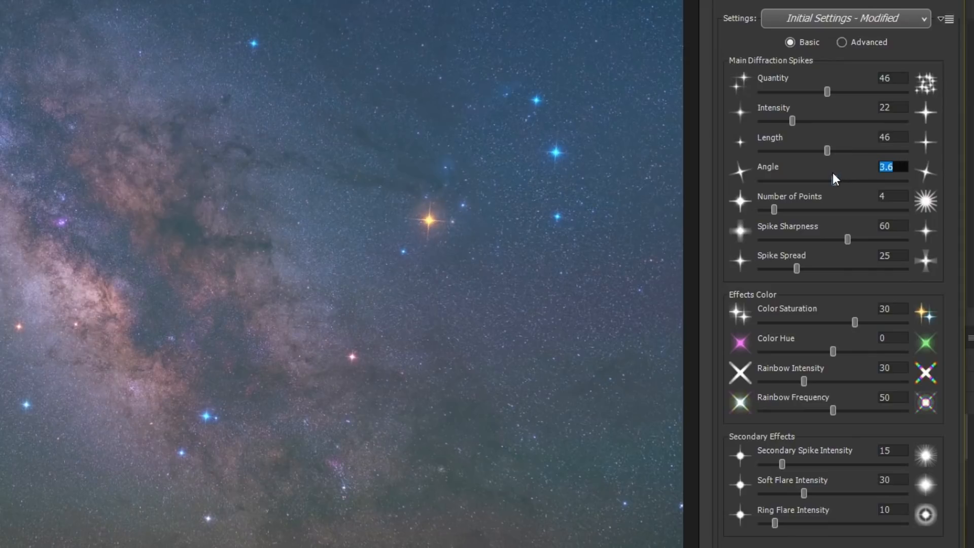
Step: Reset the spike Angle to 0.0, try 21 points before reducing them to 14, and set Spike Sharpness to 80 and Color Saturation to 25
{"action": "left_click", "coordinate": [776, 209]}
{"action": "left_click_drag", "start_coordinate": [772, 203], "coordinate": [854, 200]}
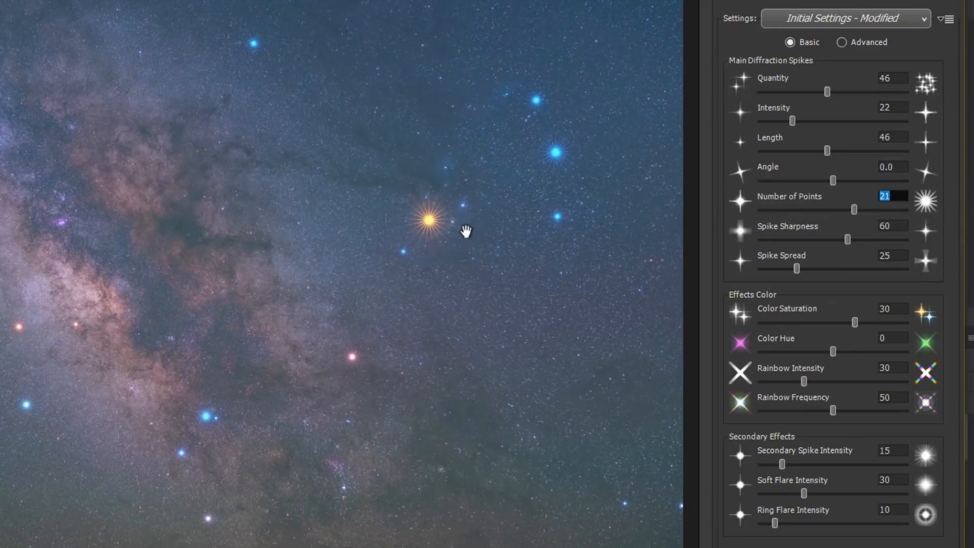
{"action": "left_click_drag", "start_coordinate": [854, 208], "coordinate": [822, 209]}
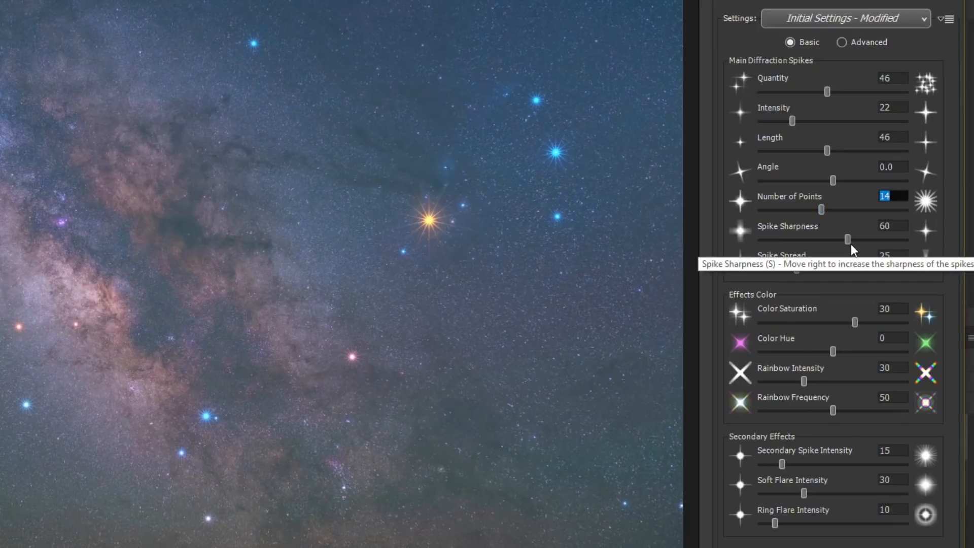
{"action": "left_click_drag", "start_coordinate": [847, 238], "coordinate": [878, 248]}
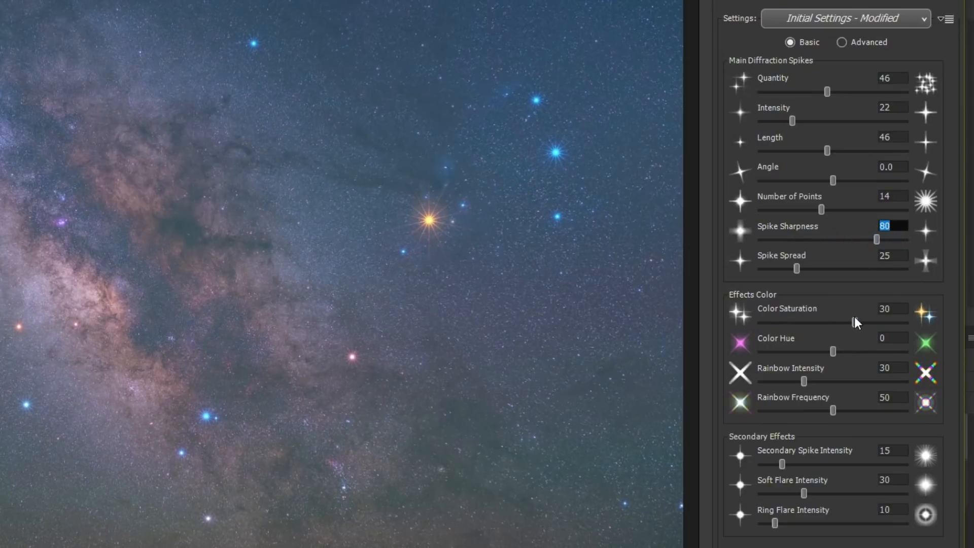
{"action": "mouse_move", "coordinate": [854, 317]}
{"action": "left_mouse_down"}
{"action": "mouse_move", "coordinate": [772, 319]}
{"action": "mouse_move", "coordinate": [893, 320]}
{"action": "mouse_move", "coordinate": [850, 314]}
{"action": "left_mouse_up"}
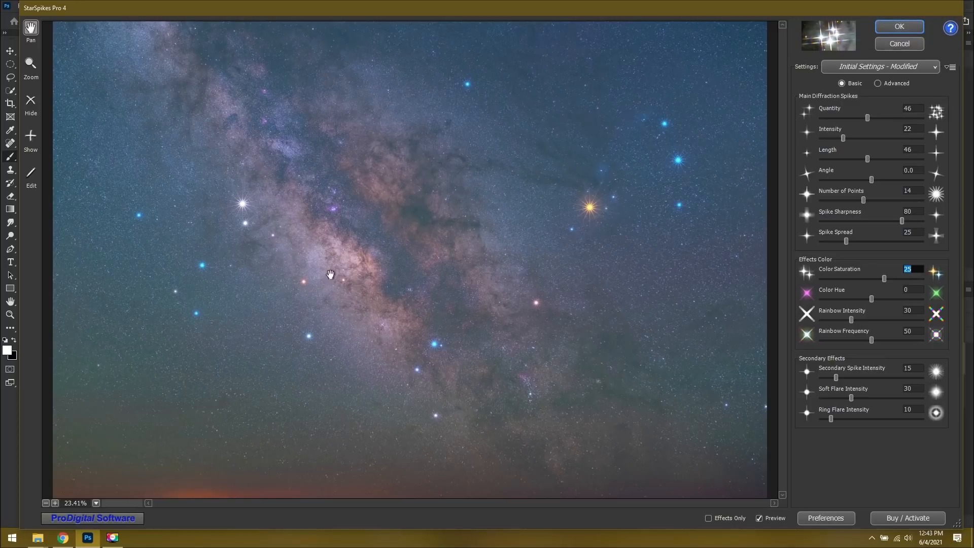
Step: Check the spikes at 200%, then adjust the Soft Flare Quantity and set the Ring Flare Quantity to 45 in Advanced mode
{"action": "left_click", "coordinate": [96, 503]}
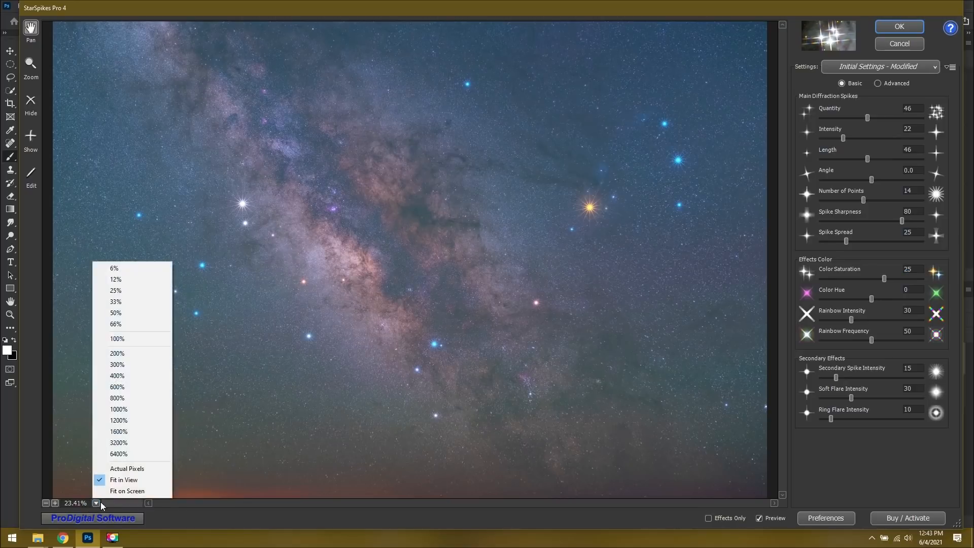
{"action": "left_click", "coordinate": [126, 353]}
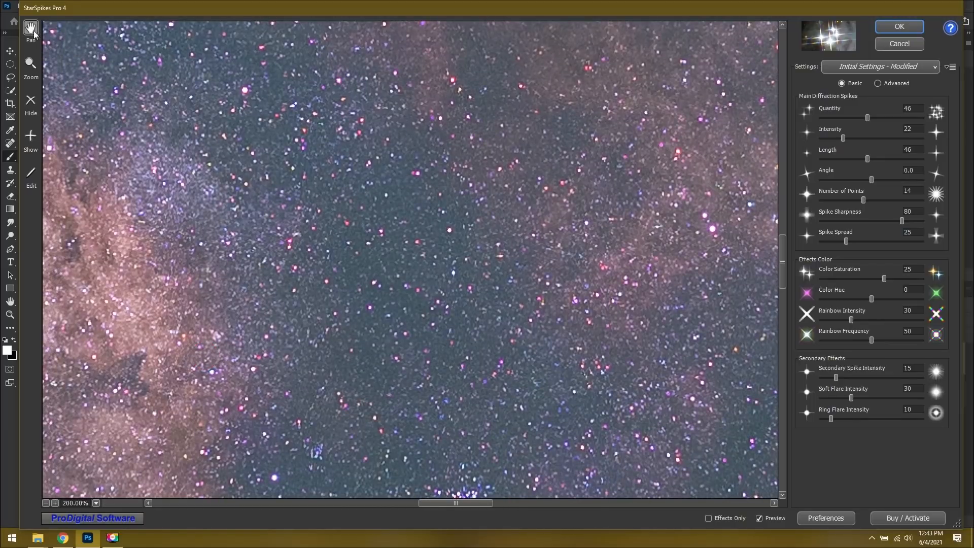
{"action": "left_click_drag", "start_coordinate": [148, 177], "coordinate": [529, 164]}
{"action": "left_click_drag", "start_coordinate": [389, 289], "coordinate": [648, 177]}
{"action": "left_click_drag", "start_coordinate": [268, 320], "coordinate": [279, 261]}
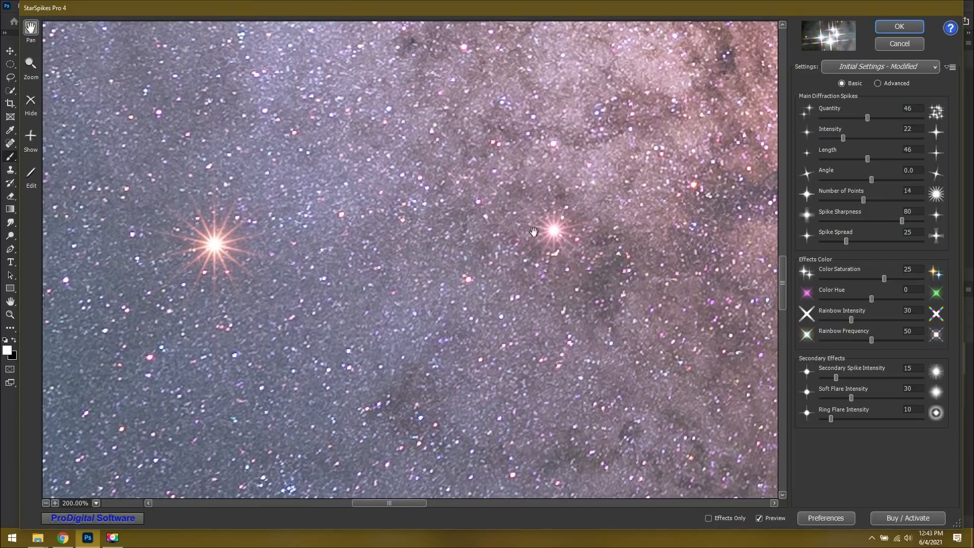
{"action": "left_click", "coordinate": [886, 85]}
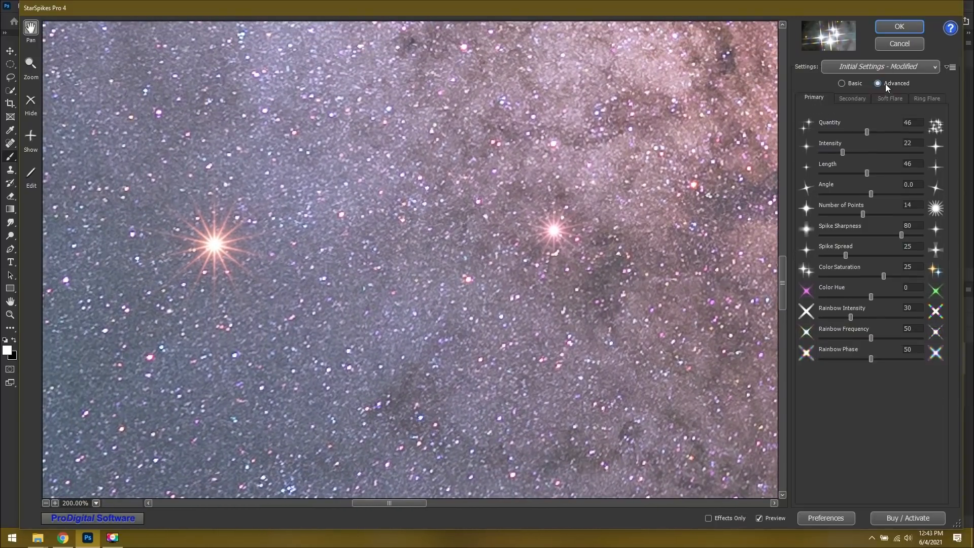
{"action": "left_click", "coordinate": [875, 100]}
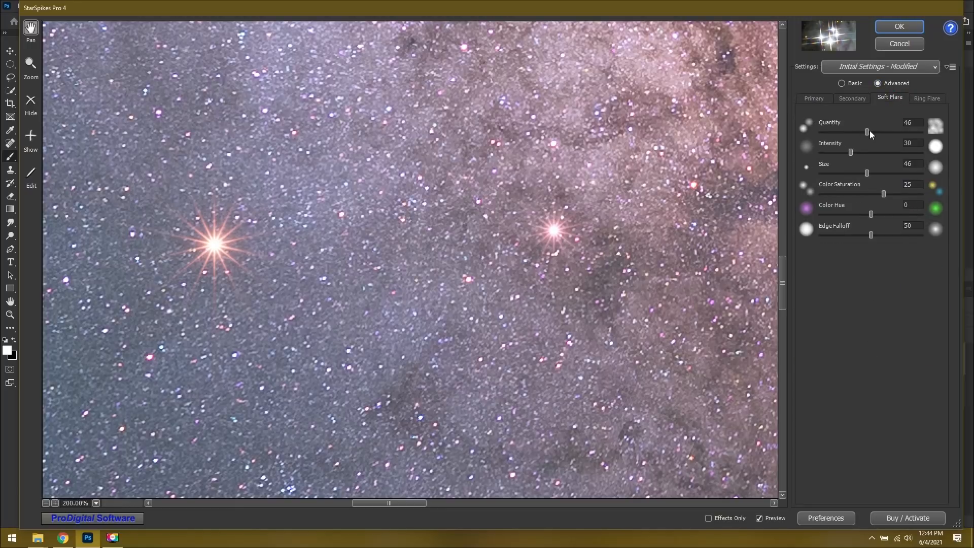
{"action": "mouse_move", "coordinate": [867, 131]}
{"action": "left_mouse_down"}
{"action": "mouse_move", "coordinate": [909, 134]}
{"action": "mouse_move", "coordinate": [829, 138]}
{"action": "mouse_move", "coordinate": [879, 137]}
{"action": "left_mouse_up"}
{"action": "left_click", "coordinate": [927, 98]}
{"action": "mouse_move", "coordinate": [869, 131]}
{"action": "left_mouse_down"}
{"action": "mouse_move", "coordinate": [895, 133]}
{"action": "mouse_move", "coordinate": [805, 135]}
{"action": "mouse_move", "coordinate": [894, 135]}
{"action": "mouse_move", "coordinate": [866, 135]}
{"action": "left_mouse_up"}
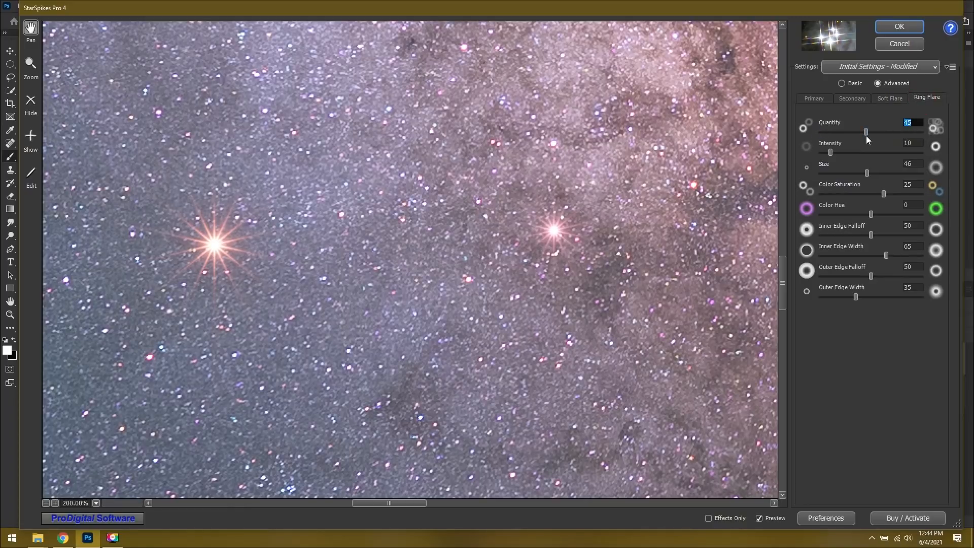
Step: Set the Primary spikes' Intensity to 17 and Number of Points to 10, and apply the filter with the whole image in view
{"action": "left_click", "coordinate": [824, 105]}
{"action": "mouse_move", "coordinate": [846, 153]}
{"action": "left_mouse_down"}
{"action": "mouse_move", "coordinate": [890, 153]}
{"action": "mouse_move", "coordinate": [827, 156]}
{"action": "mouse_move", "coordinate": [853, 157]}
{"action": "mouse_move", "coordinate": [838, 156]}
{"action": "left_mouse_up"}
{"action": "mouse_move", "coordinate": [865, 213]}
{"action": "left_mouse_down"}
{"action": "mouse_move", "coordinate": [881, 214]}
{"action": "mouse_move", "coordinate": [850, 216]}
{"action": "left_mouse_up"}
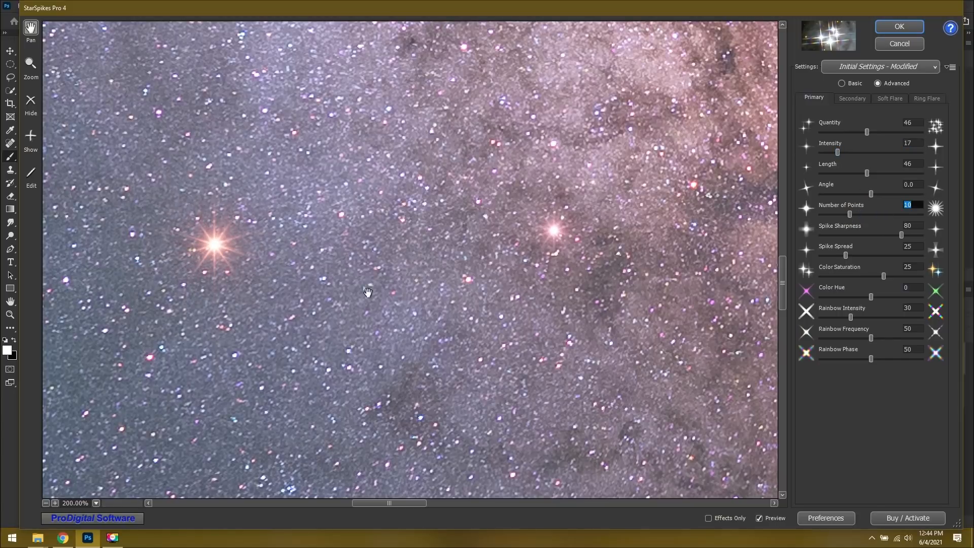
{"action": "left_click", "coordinate": [96, 502]}
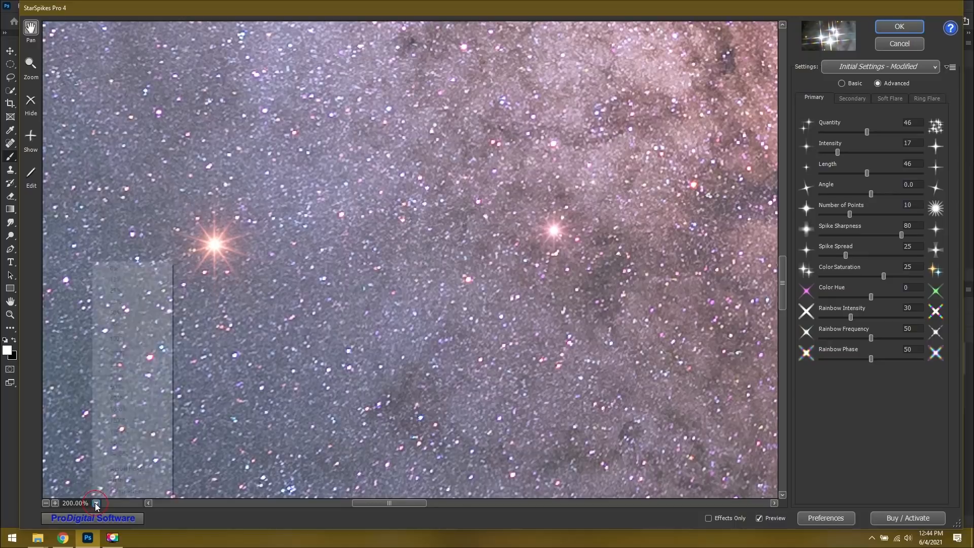
{"action": "left_click", "coordinate": [122, 480]}
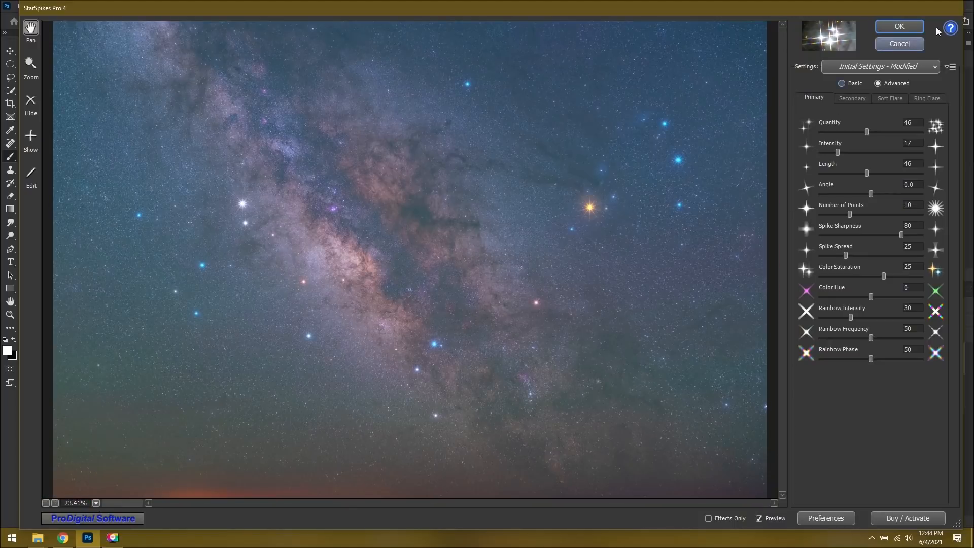
{"action": "left_click", "coordinate": [899, 26]}
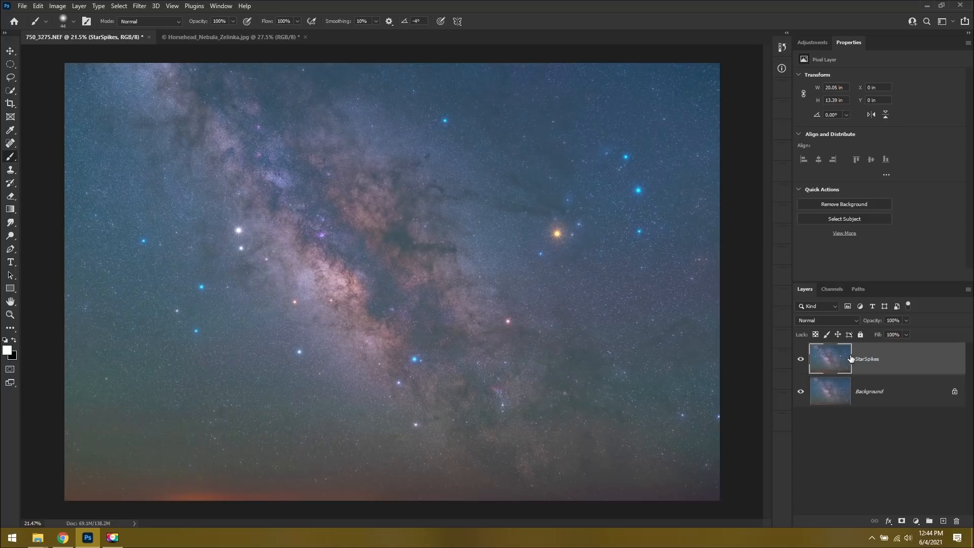
Step: Compare the photo with and without the spikes by toggling the StarSpikes layer's visibility
{"action": "left_click", "coordinate": [800, 360]}
{"action": "left_click", "coordinate": [800, 360]}
{"action": "left_click", "coordinate": [801, 360]}
{"action": "left_click", "coordinate": [801, 359]}
{"action": "left_click", "coordinate": [800, 360]}
{"action": "left_click", "coordinate": [800, 359]}
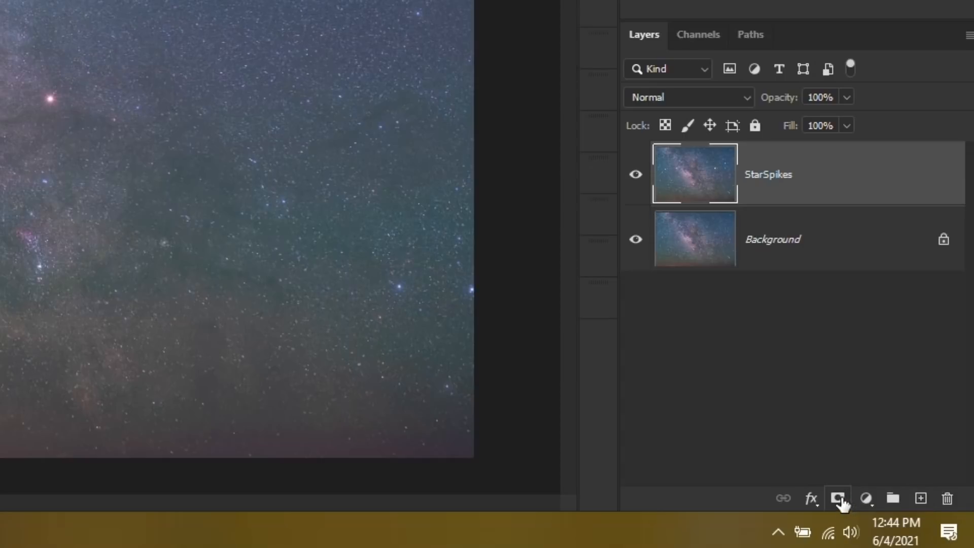
Step: Add a black layer mask to the StarSpikes layer, inverting it between white and black several times and leaving it black
{"action": "left_click", "coordinate": [837, 502], "text": "alt"}
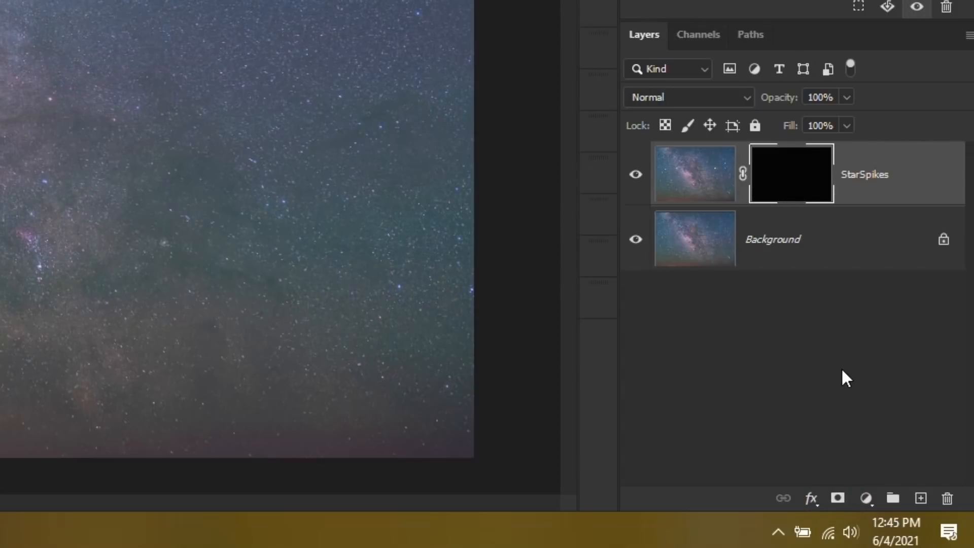
{"action": "key", "text": "ctrl+i"}
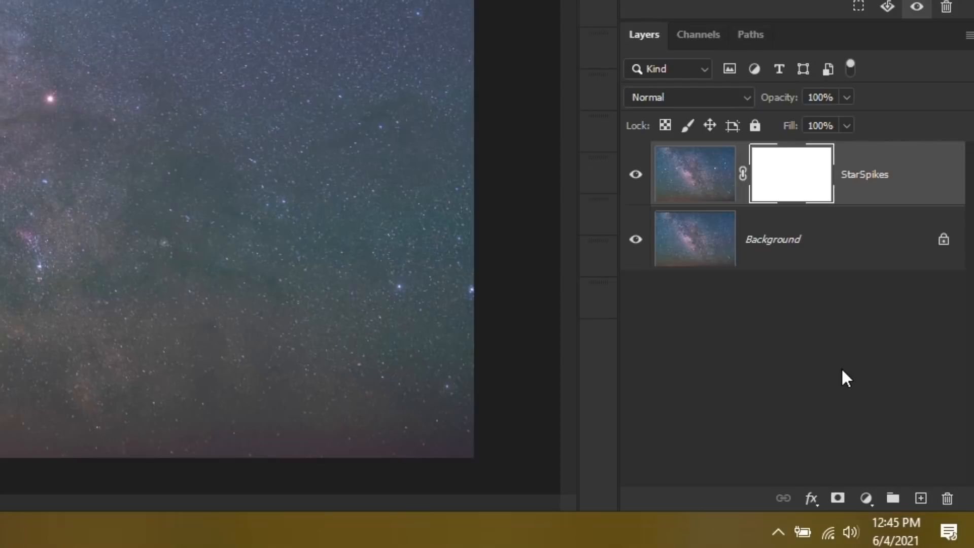
{"action": "key", "text": "ctrl+i"}
{"action": "key", "text": "ctrl+i"}
{"action": "key", "text": "ctrl+i"}
{"action": "key", "text": "ctrl+i"}
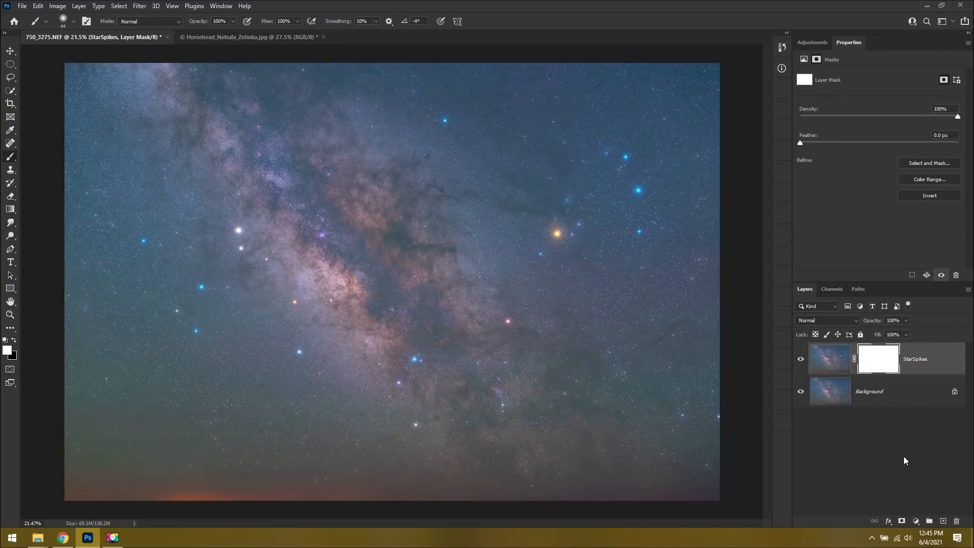
{"action": "key", "text": "ctrl+i"}
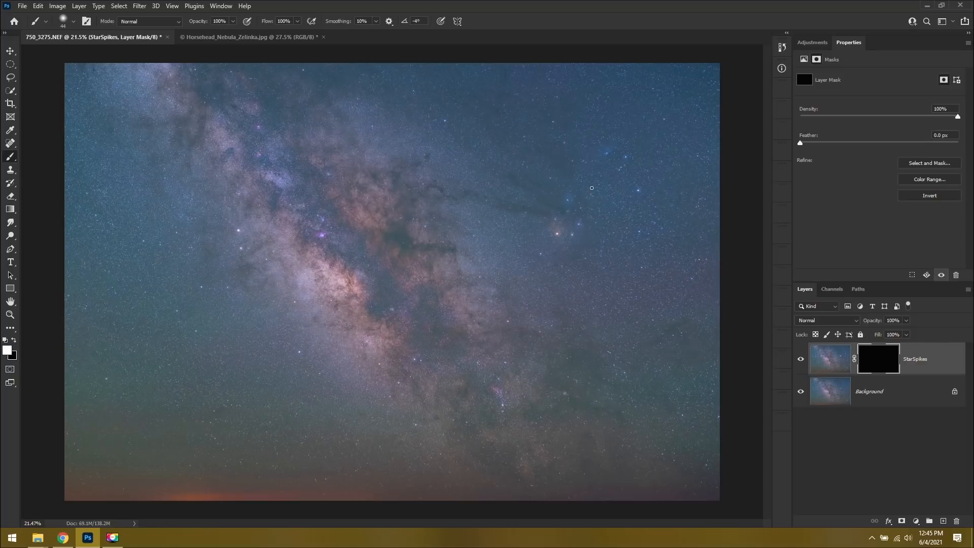
Step: Paint white on the mask with an enlarged brush to reveal the spikes on the bright orange star and the nearby blue stars
{"action": "scroll", "coordinate": [591, 187], "scroll_direction": "up", "scroll_amount": 10}
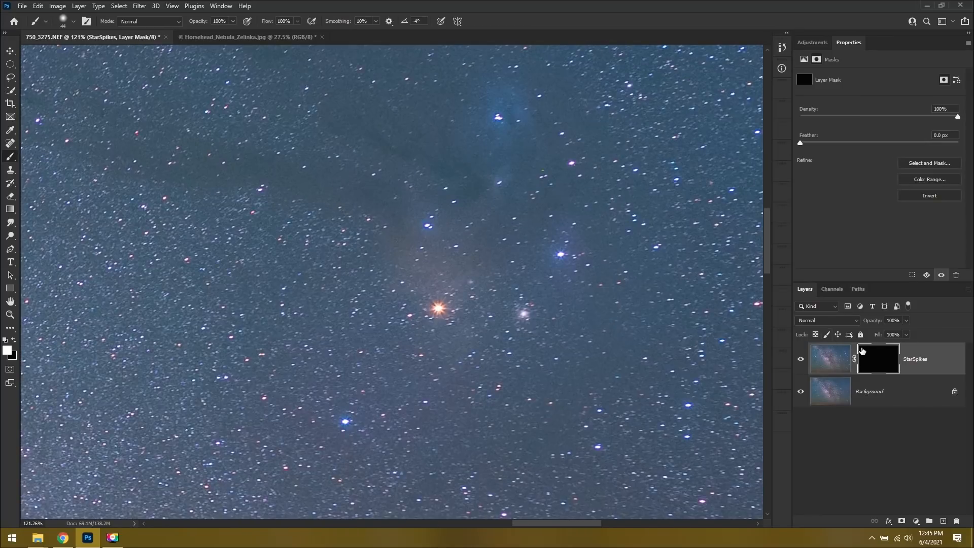
{"action": "mouse_move", "coordinate": [439, 308]}
{"action": "left_mouse_down"}
{"action": "mouse_move", "coordinate": [451, 325]}
{"action": "mouse_move", "coordinate": [423, 285]}
{"action": "mouse_move", "coordinate": [451, 335]}
{"action": "mouse_move", "coordinate": [430, 282]}
{"action": "mouse_move", "coordinate": [410, 352]}
{"action": "mouse_move", "coordinate": [470, 299]}
{"action": "mouse_move", "coordinate": [395, 304]}
{"action": "mouse_move", "coordinate": [514, 337]}
{"action": "mouse_move", "coordinate": [435, 253]}
{"action": "left_mouse_up"}
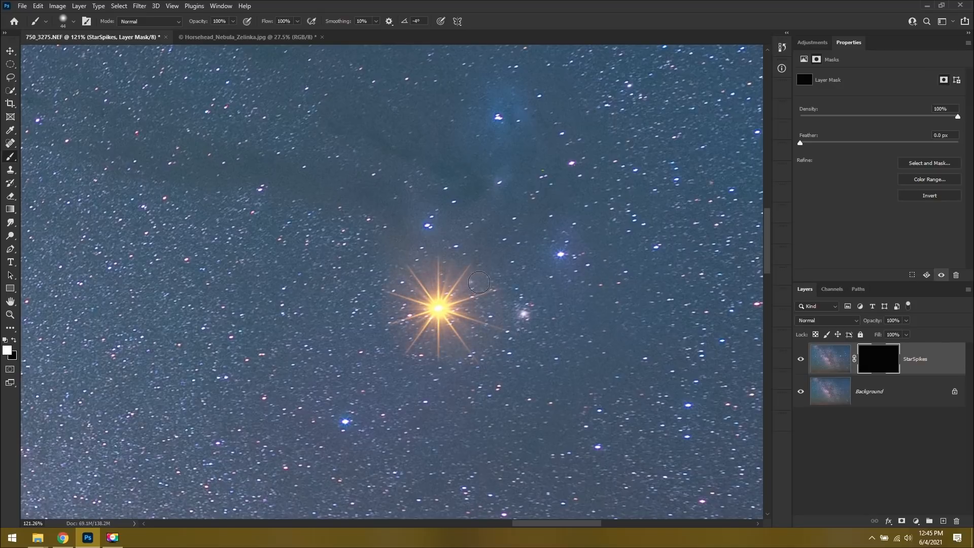
{"action": "left_click", "coordinate": [74, 21]}
{"action": "left_click", "coordinate": [100, 52]}
{"action": "mouse_move", "coordinate": [406, 302]}
{"action": "left_mouse_down"}
{"action": "mouse_move", "coordinate": [428, 301]}
{"action": "mouse_move", "coordinate": [383, 299]}
{"action": "mouse_move", "coordinate": [411, 381]}
{"action": "mouse_move", "coordinate": [517, 238]}
{"action": "left_mouse_up"}
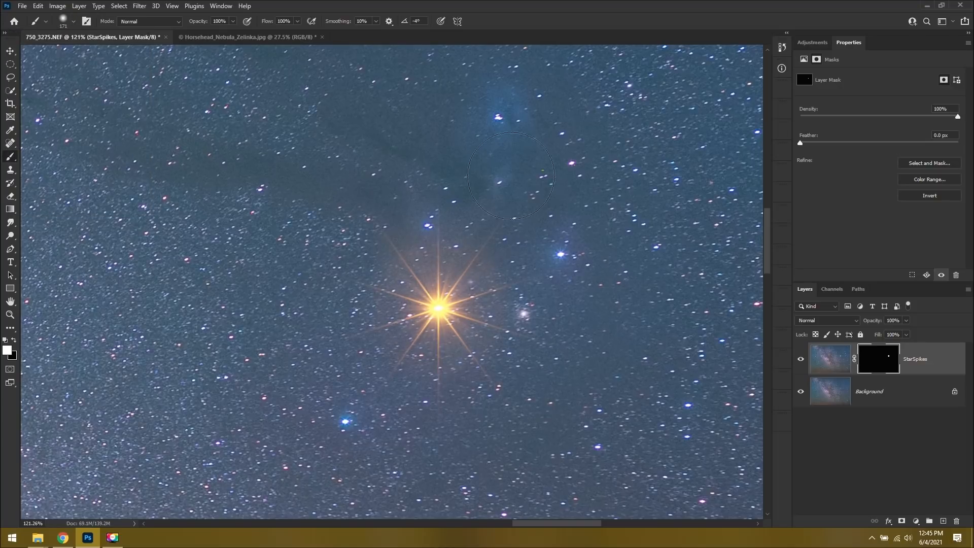
{"action": "left_click_drag", "start_coordinate": [345, 422], "coordinate": [382, 442]}
{"action": "scroll", "coordinate": [528, 329], "scroll_direction": "down", "scroll_amount": 5}
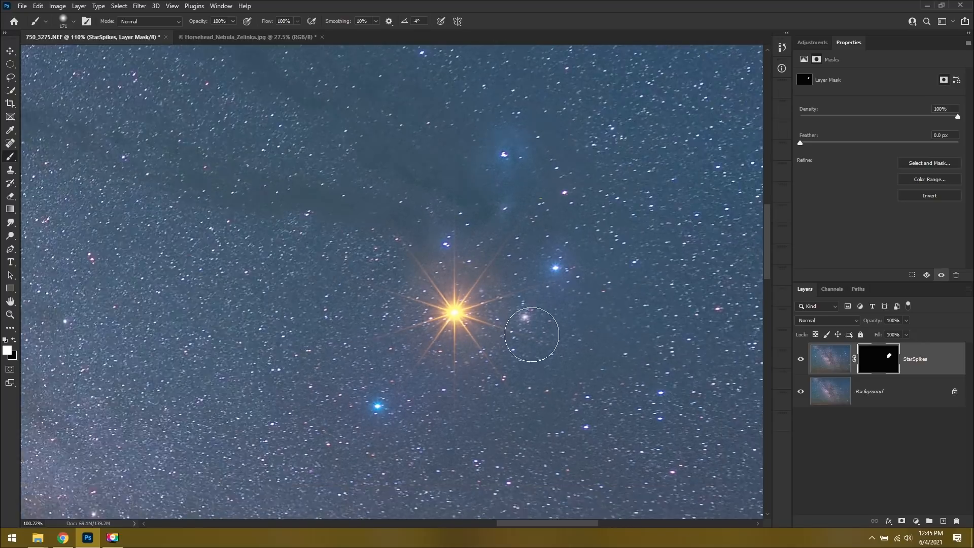
Step: Paint white on the mask over the three bright blue stars to the right of the orange star to reveal their spikes
{"action": "left_click", "coordinate": [646, 155]}
{"action": "left_click", "coordinate": [673, 228]}
{"action": "left_click", "coordinate": [675, 318]}
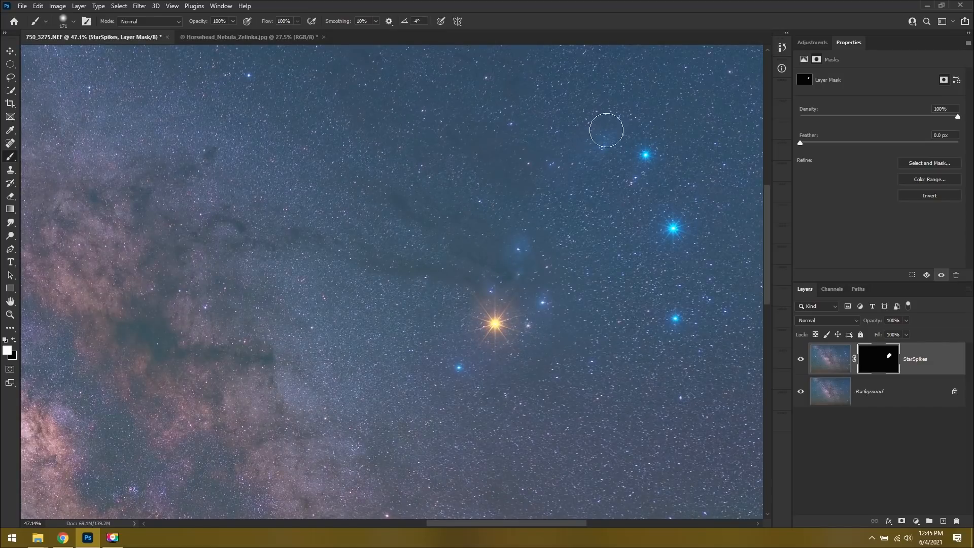
{"action": "scroll", "coordinate": [514, 283], "scroll_direction": "down", "scroll_amount": 4}
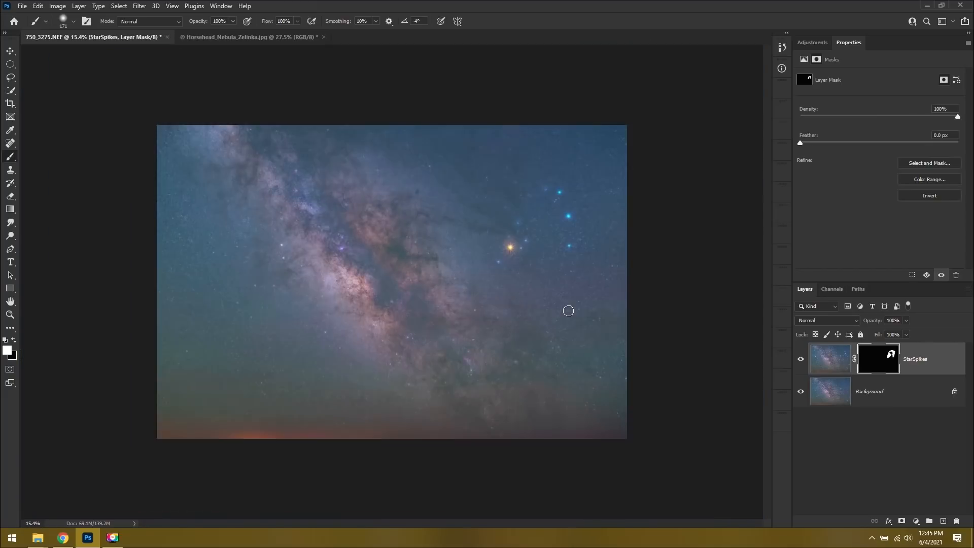
Step: Examine the StarSpikes layer mask on its own to see the painted areas, and return to the normal image view
{"action": "scroll", "coordinate": [568, 309], "scroll_direction": "up", "scroll_amount": 1}
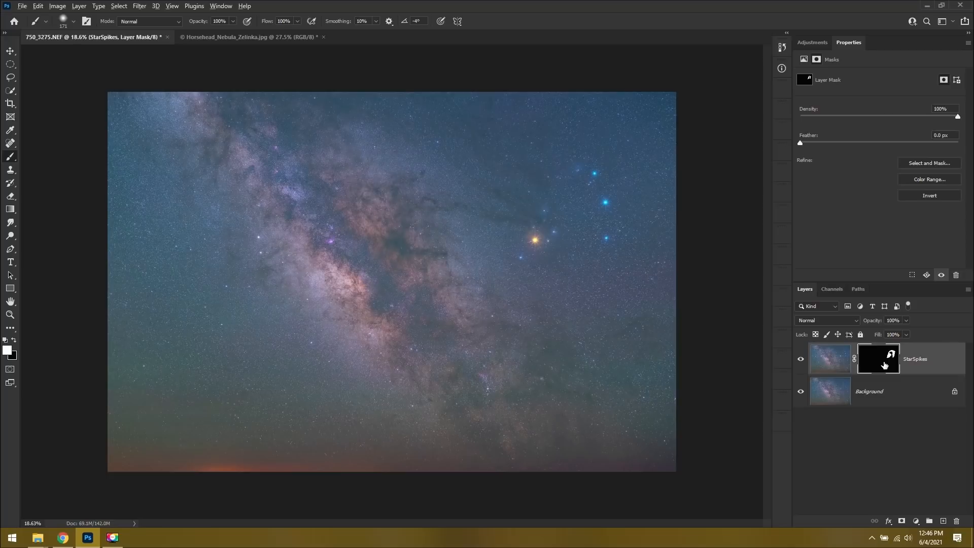
{"action": "left_click", "coordinate": [884, 365], "text": "alt"}
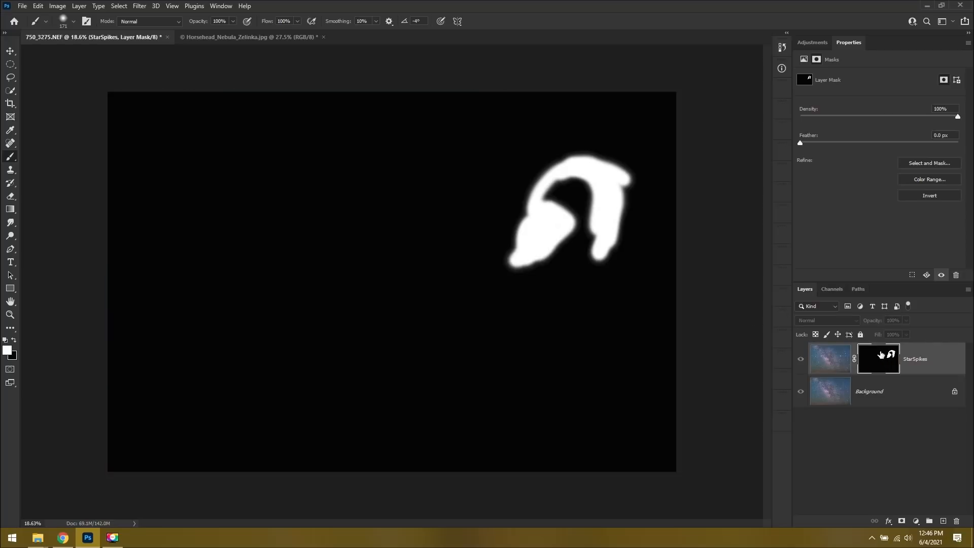
{"action": "left_click", "coordinate": [917, 362]}
{"action": "left_click", "coordinate": [882, 359]}
Step: Paint white on the mask over the two white stars and the blue star left of the Milky Way core to reveal their spikes
{"action": "scroll", "coordinate": [352, 234], "scroll_direction": "up", "scroll_amount": 4}
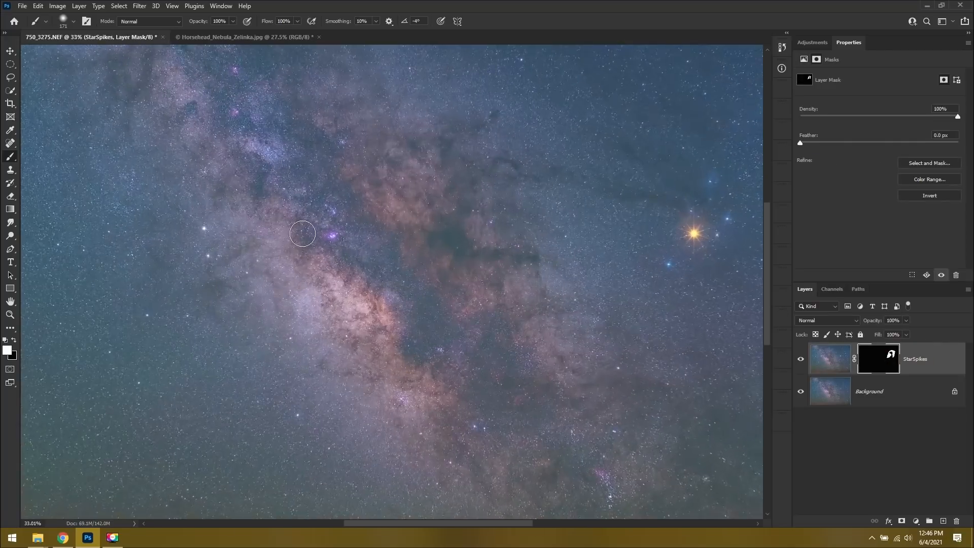
{"action": "left_click", "coordinate": [158, 226]}
{"action": "left_click", "coordinate": [164, 267]}
{"action": "mouse_move", "coordinate": [166, 293]}
{"action": "left_mouse_down"}
{"action": "mouse_move", "coordinate": [160, 199]}
{"action": "mouse_move", "coordinate": [170, 229]}
{"action": "left_mouse_up"}
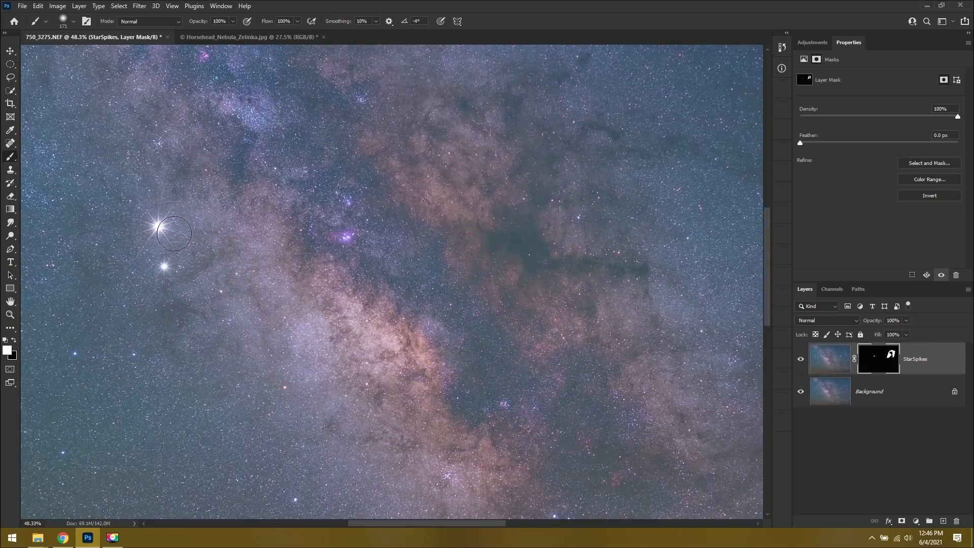
{"action": "left_click", "coordinate": [73, 352]}
{"action": "scroll", "coordinate": [119, 352], "scroll_direction": "down", "scroll_amount": 4}
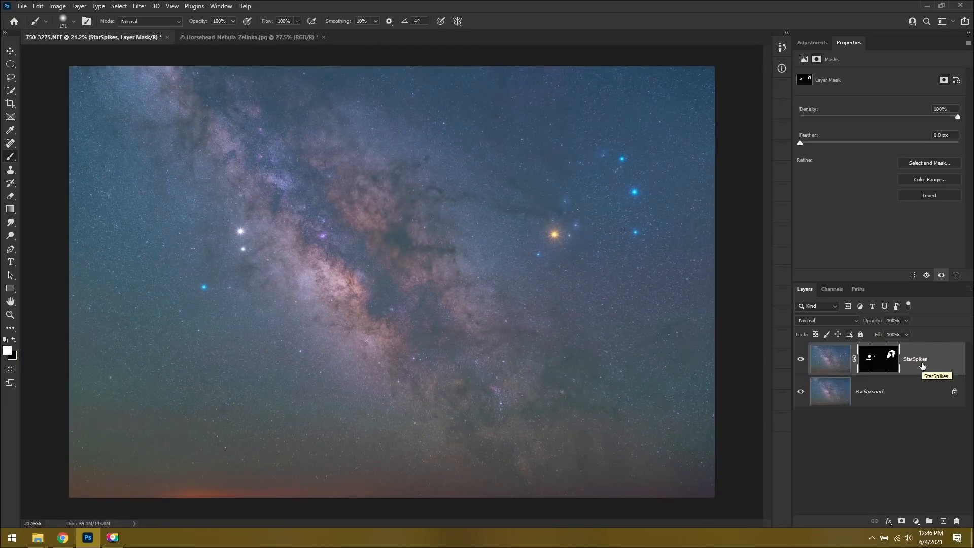
Step: Switch to the Horsehead Nebula image and duplicate its Background layer as Background copy
{"action": "left_click", "coordinate": [217, 37]}
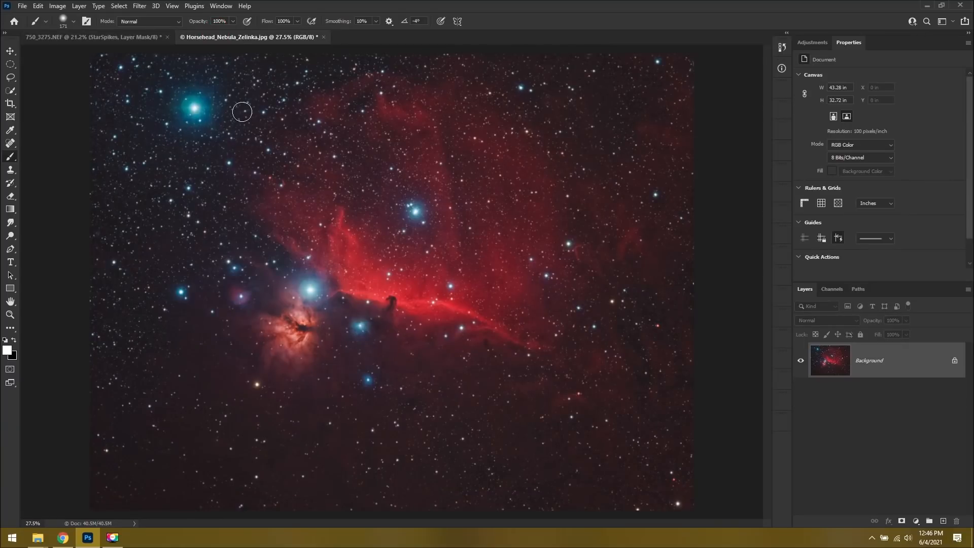
{"action": "right_click", "coordinate": [878, 360]}
{"action": "left_click", "coordinate": [899, 379]}
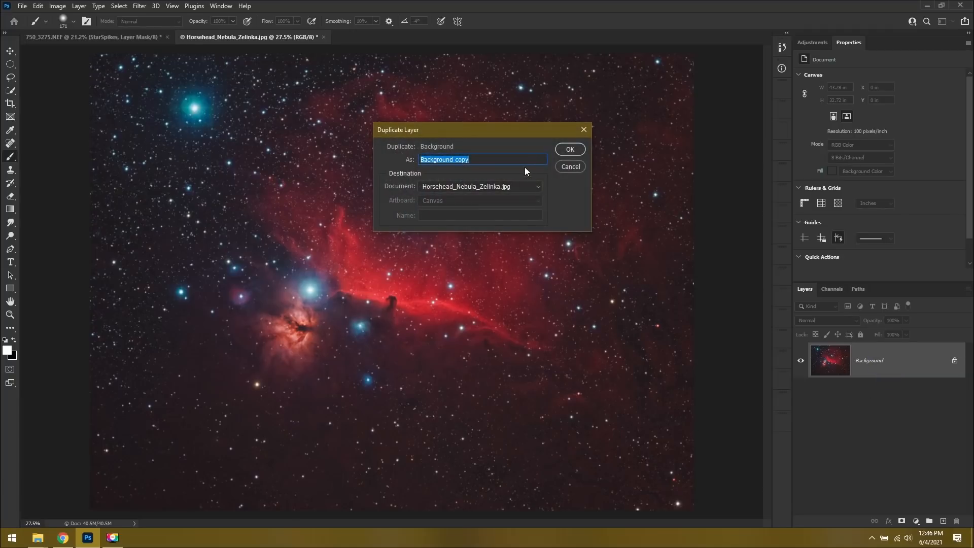
{"action": "left_click", "coordinate": [575, 151]}
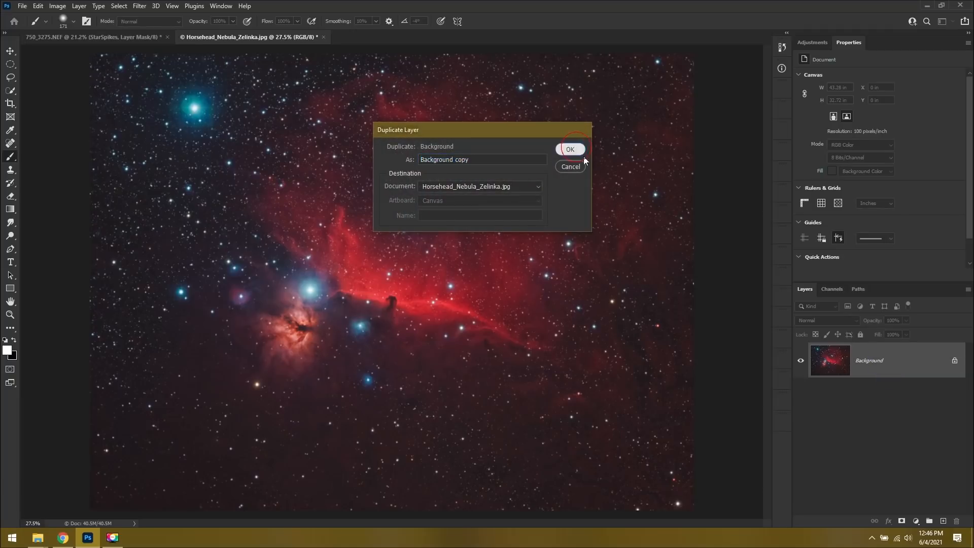
Step: Open the StarSpikes Pro 4 filter for the duplicated Horsehead Nebula layer
{"action": "left_click", "coordinate": [140, 7]}
{"action": "mouse_move", "coordinate": [244, 256]}
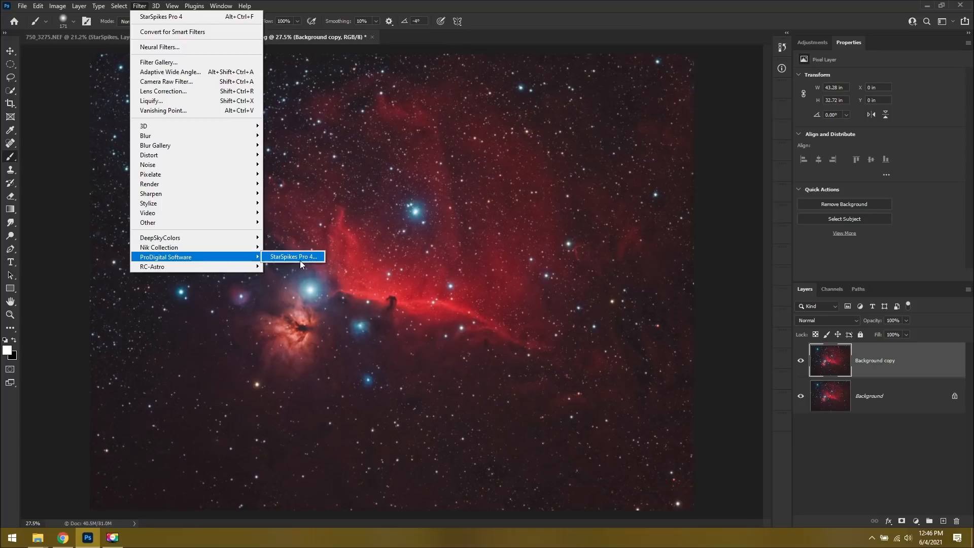
{"action": "left_click", "coordinate": [309, 257]}
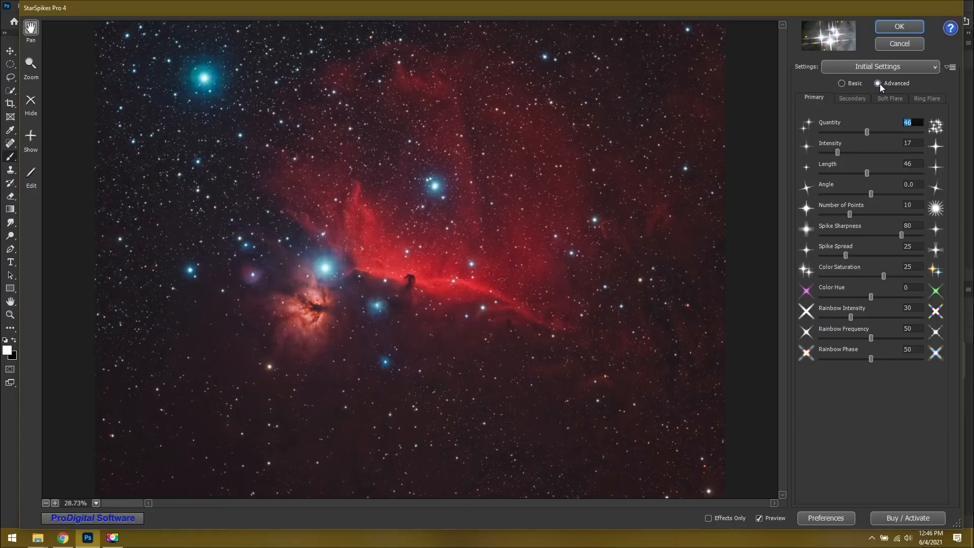
Step: Try primary spike Quantity values of 50 and 57 and Intensity values of 100 and 8 on the nebula stars
{"action": "left_click_drag", "start_coordinate": [867, 130], "coordinate": [871, 131]}
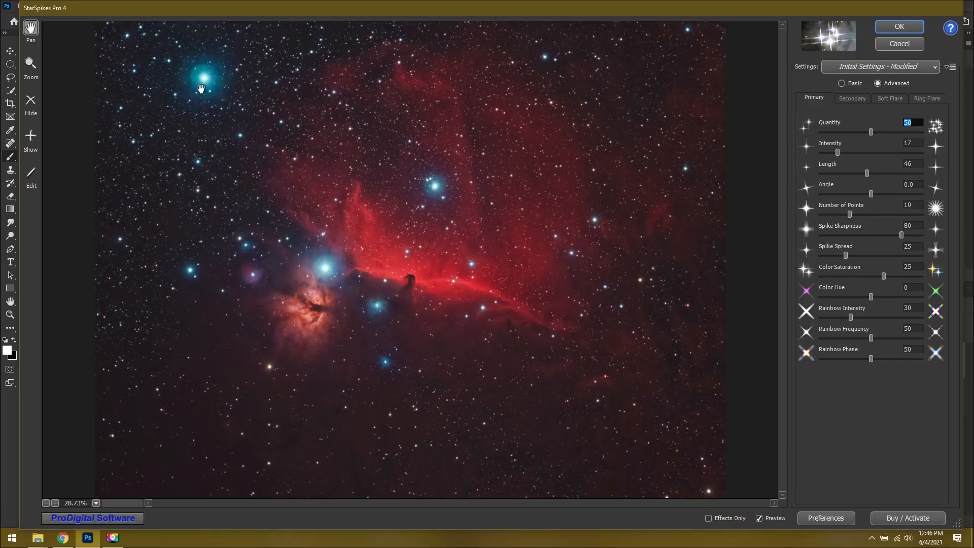
{"action": "left_click_drag", "start_coordinate": [837, 152], "coordinate": [934, 154]}
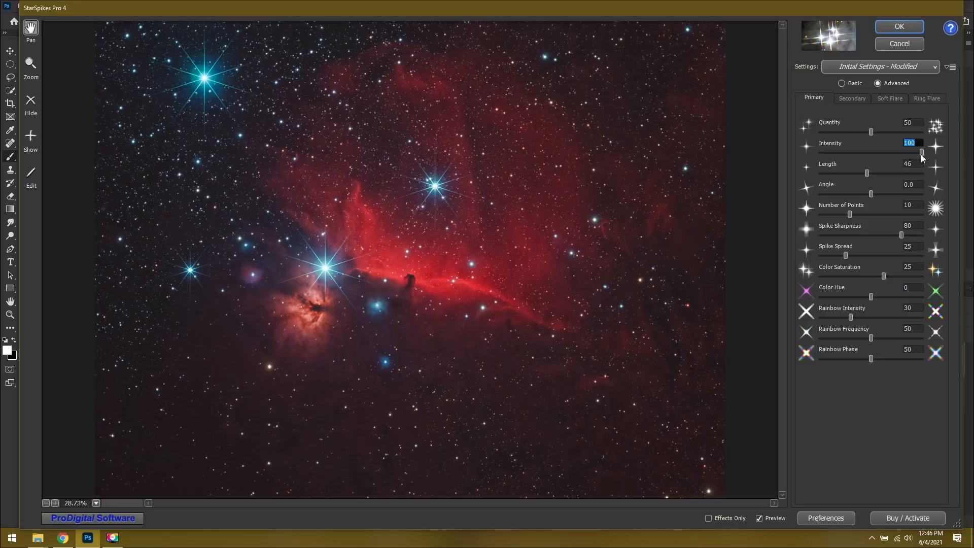
{"action": "left_click_drag", "start_coordinate": [922, 152], "coordinate": [822, 152]}
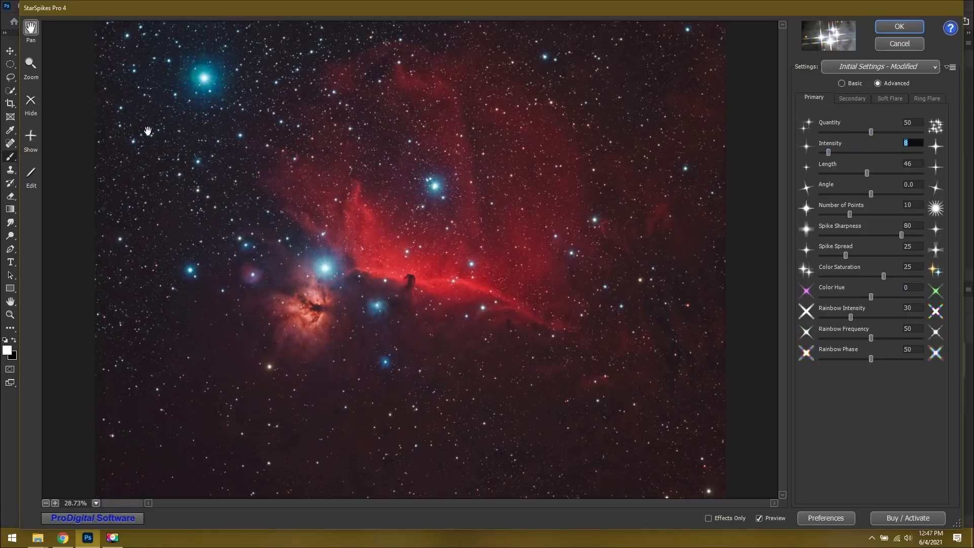
{"action": "left_click_drag", "start_coordinate": [828, 152], "coordinate": [962, 160]}
{"action": "left_click_drag", "start_coordinate": [872, 132], "coordinate": [873, 134]}
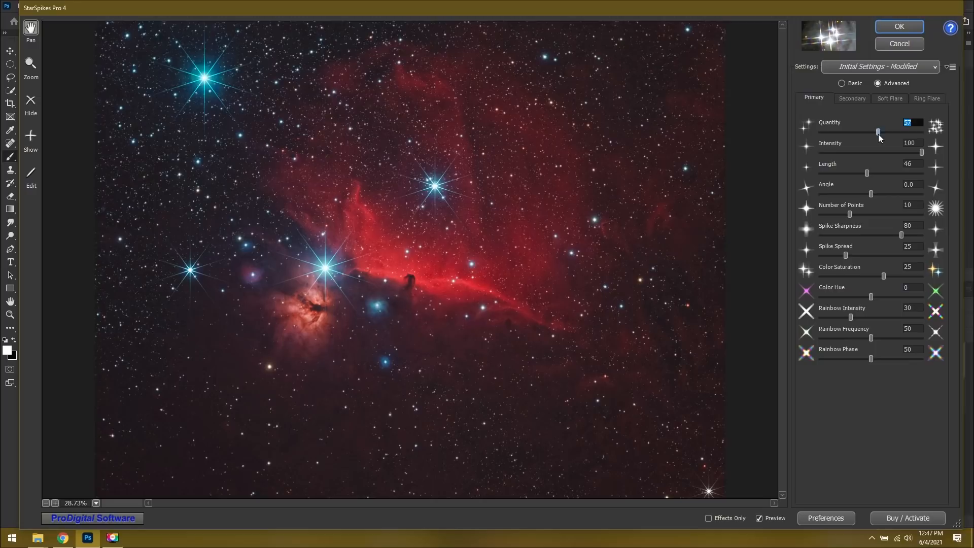
{"action": "mouse_move", "coordinate": [879, 134]}
{"action": "left_mouse_down"}
{"action": "mouse_move", "coordinate": [895, 139]}
{"action": "mouse_move", "coordinate": [871, 135]}
{"action": "left_mouse_up"}
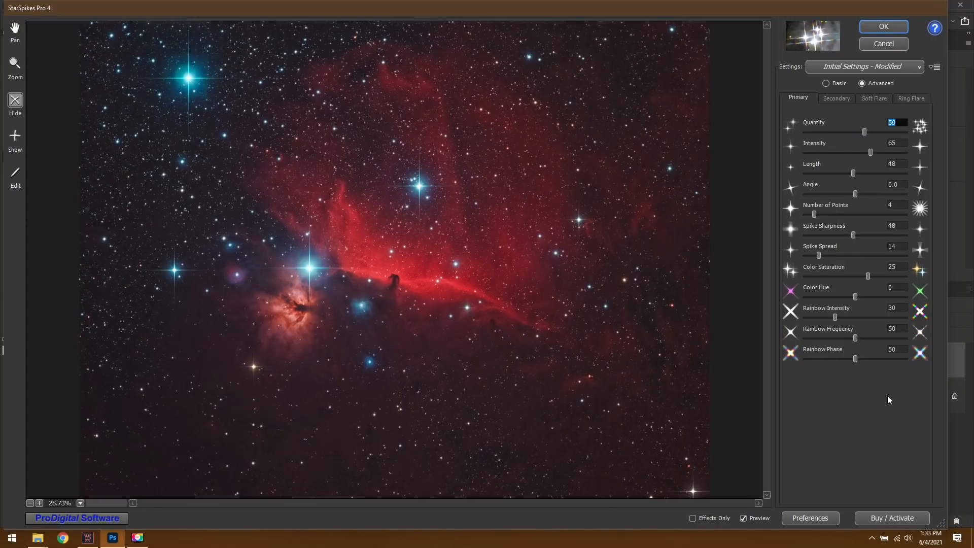
Step: Set the primary spike Quantity to 80 and hide the spikes on the smaller stars above and right of the Horsehead
{"action": "left_click_drag", "start_coordinate": [865, 132], "coordinate": [885, 134]}
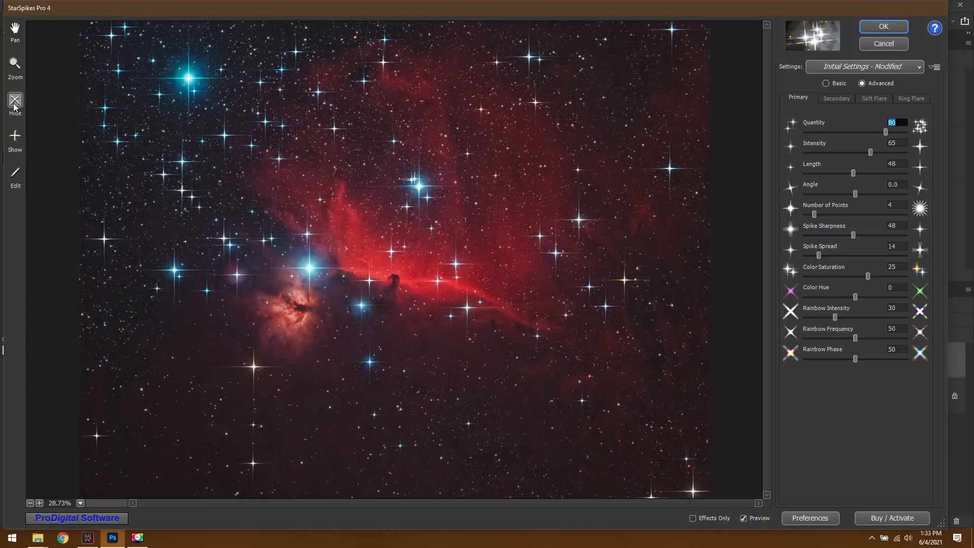
{"action": "left_click_drag", "start_coordinate": [253, 28], "coordinate": [307, 136]}
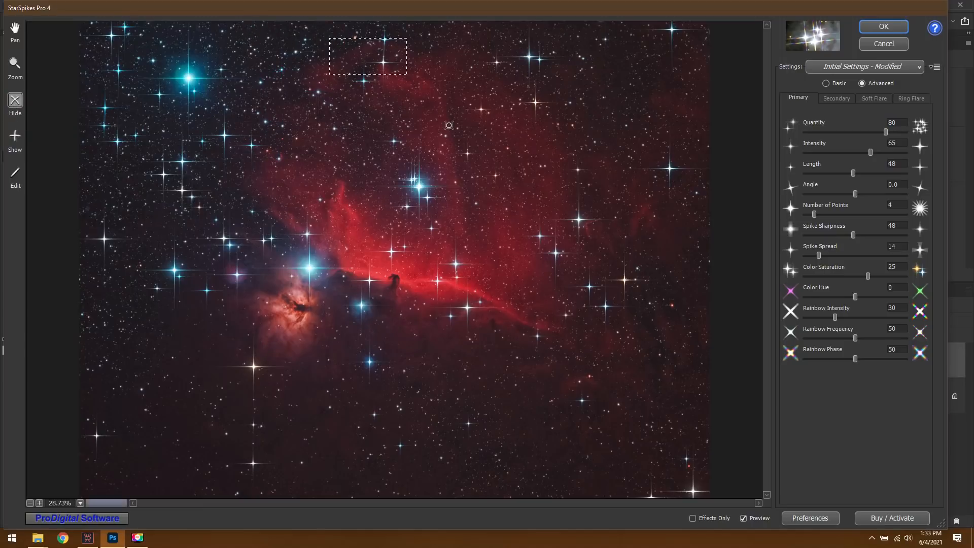
{"action": "left_click_drag", "start_coordinate": [432, 36], "coordinate": [601, 127]}
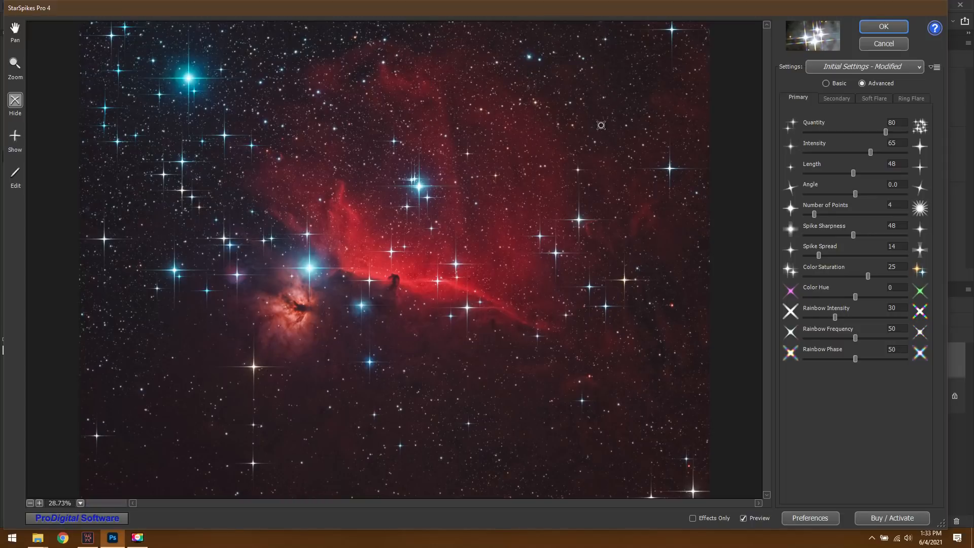
{"action": "left_click_drag", "start_coordinate": [604, 27], "coordinate": [729, 129]}
{"action": "left_click_drag", "start_coordinate": [633, 57], "coordinate": [699, 267]}
{"action": "left_click_drag", "start_coordinate": [509, 135], "coordinate": [661, 384]}
{"action": "left_click_drag", "start_coordinate": [557, 342], "coordinate": [741, 542]}
{"action": "left_click_drag", "start_coordinate": [373, 224], "coordinate": [506, 359]}
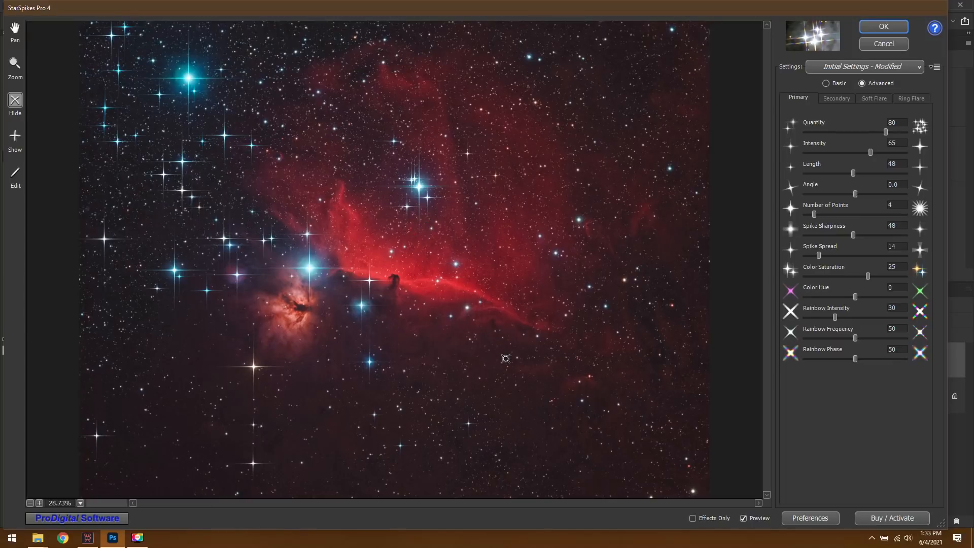
Step: Hide the spikes on the small stars along the image's left side, keeping those on the bright upper-left star
{"action": "left_click_drag", "start_coordinate": [152, 38], "coordinate": [131, 341]}
{"action": "left_click_drag", "start_coordinate": [122, 84], "coordinate": [170, 200]}
{"action": "left_click_drag", "start_coordinate": [141, 136], "coordinate": [273, 218]}
{"action": "left_click_drag", "start_coordinate": [200, 133], "coordinate": [248, 157]}
{"action": "left_click_drag", "start_coordinate": [376, 123], "coordinate": [399, 165]}
{"action": "left_click_drag", "start_coordinate": [205, 81], "coordinate": [188, 101]}
{"action": "left_click_drag", "start_coordinate": [88, 400], "coordinate": [168, 486]}
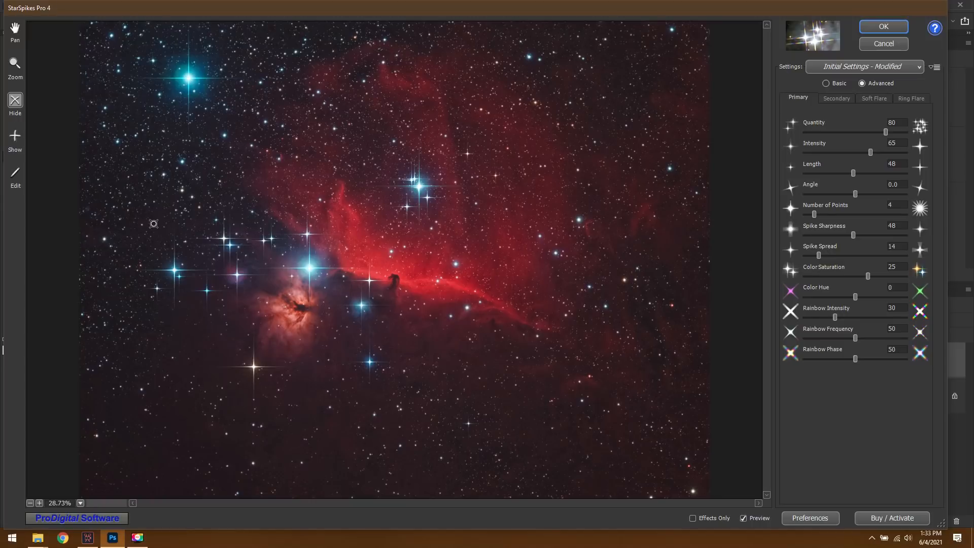
Step: Hide the spikes around the Flame Nebula's left side and on the small stars beside the bright star above the Horsehead
{"action": "left_click_drag", "start_coordinate": [153, 224], "coordinate": [268, 380]}
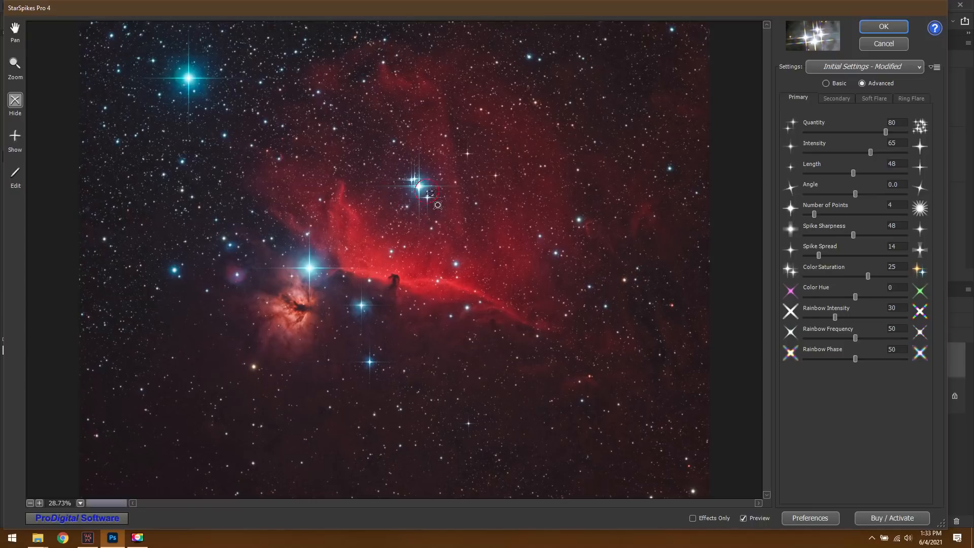
{"action": "left_click", "coordinate": [409, 173]}
{"action": "left_click", "coordinate": [414, 180]}
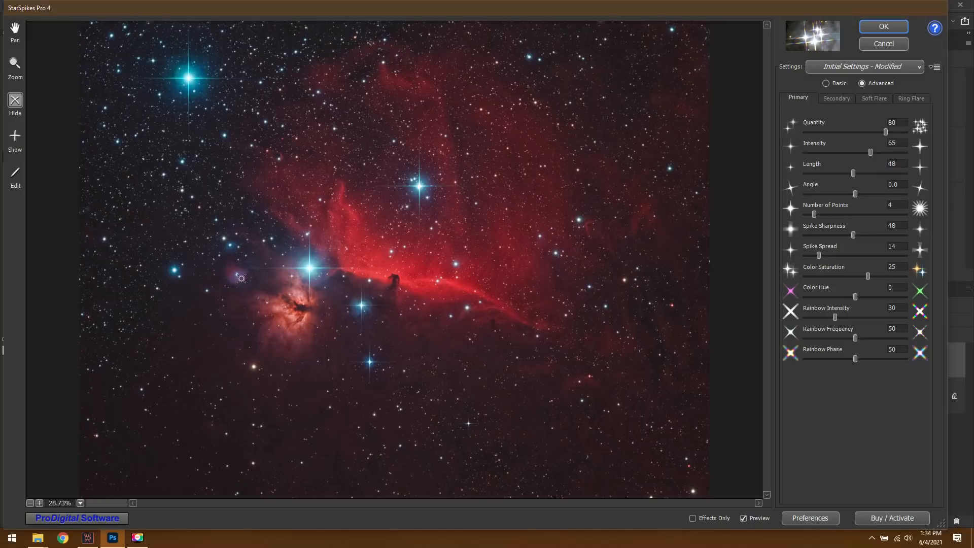
Step: Show the spikes again on the three stars left of and above the Flame Nebula
{"action": "left_click", "coordinate": [13, 141]}
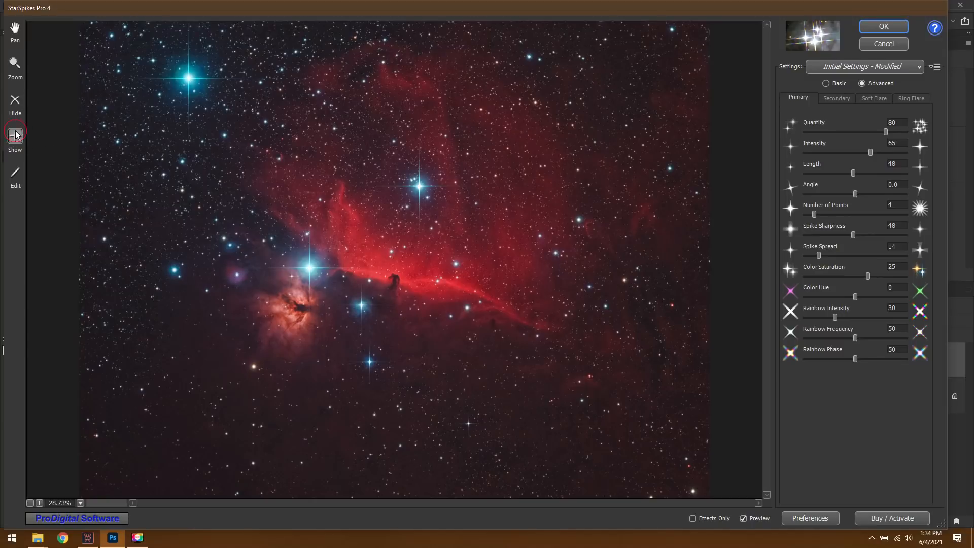
{"action": "left_click", "coordinate": [179, 272]}
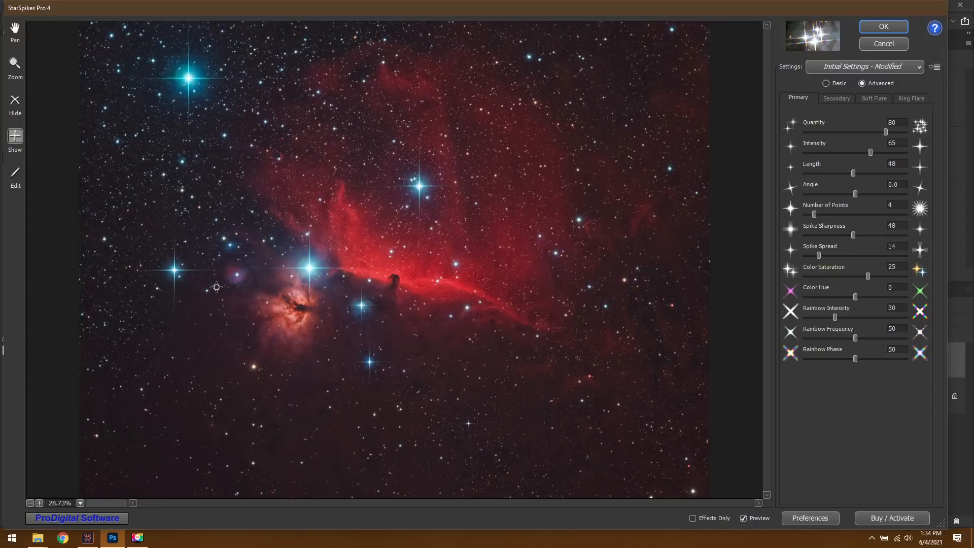
{"action": "left_click", "coordinate": [237, 275]}
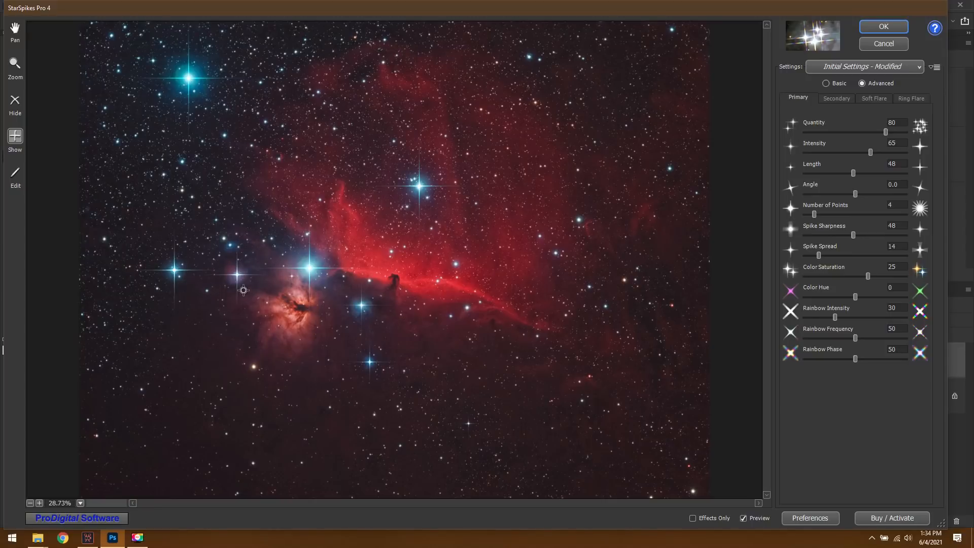
{"action": "left_click", "coordinate": [229, 245]}
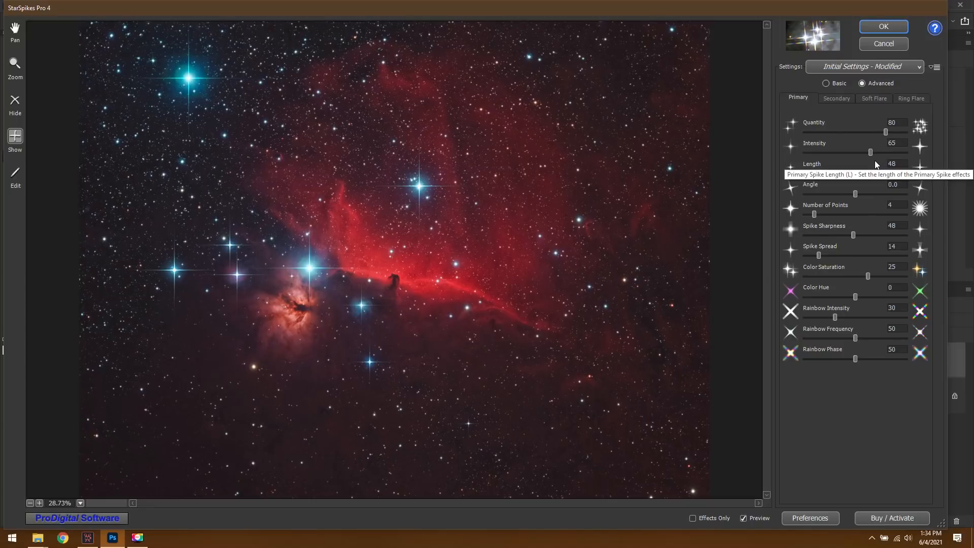
Step: Set the secondary spikes to Quantity 62 and Intensity 100, and adjust their Length
{"action": "left_click", "coordinate": [837, 98]}
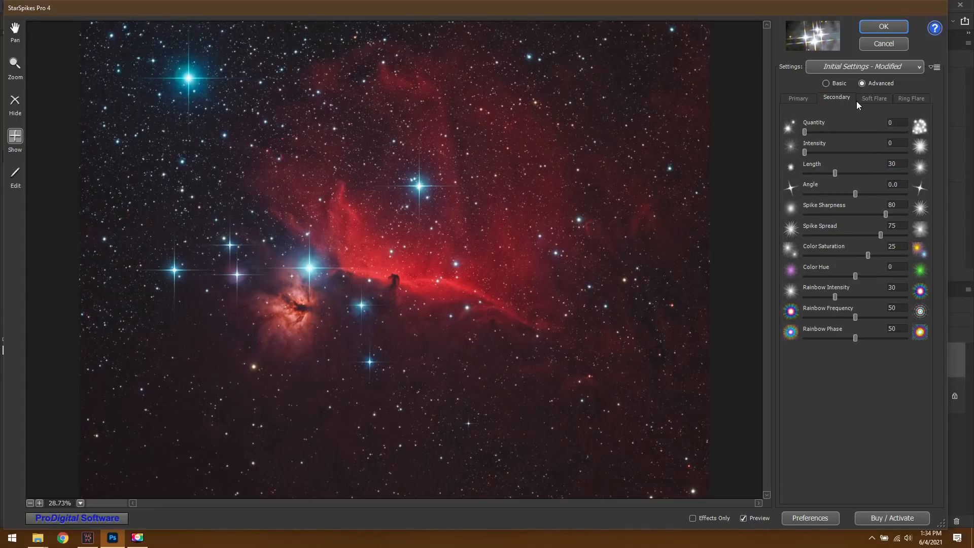
{"action": "left_click_drag", "start_coordinate": [804, 131], "coordinate": [856, 133]}
{"action": "left_click_drag", "start_coordinate": [839, 151], "coordinate": [906, 153]}
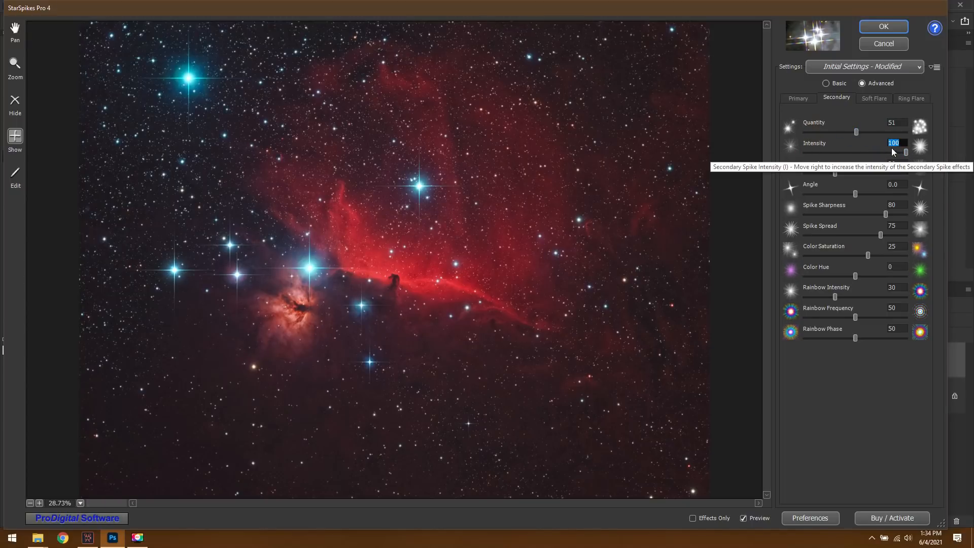
{"action": "left_click_drag", "start_coordinate": [856, 133], "coordinate": [882, 149]}
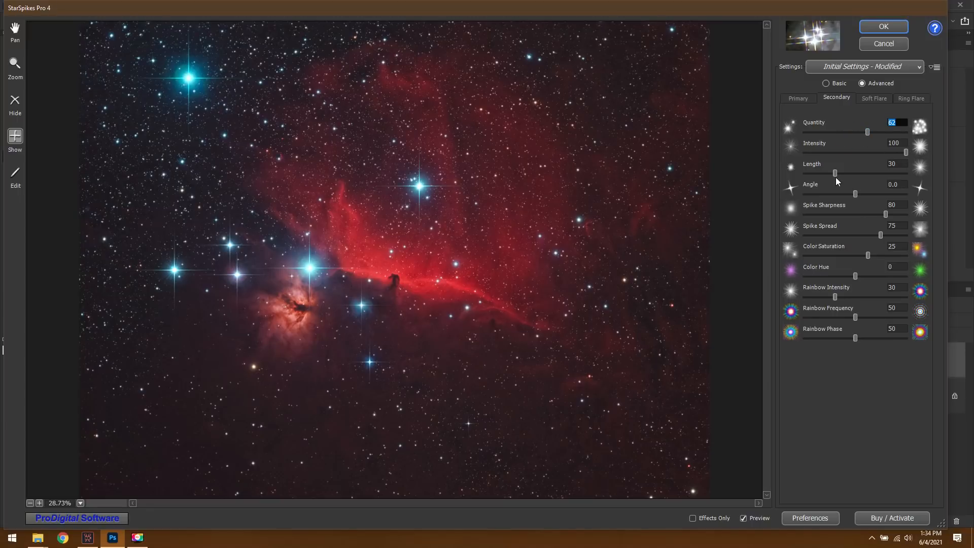
{"action": "mouse_move", "coordinate": [836, 173]}
{"action": "left_mouse_down"}
{"action": "mouse_move", "coordinate": [878, 171]}
{"action": "mouse_move", "coordinate": [831, 172]}
{"action": "mouse_move", "coordinate": [854, 171]}
{"action": "mouse_move", "coordinate": [824, 152]}
{"action": "mouse_move", "coordinate": [857, 172]}
{"action": "mouse_move", "coordinate": [843, 171]}
{"action": "mouse_move", "coordinate": [867, 175]}
{"action": "mouse_move", "coordinate": [824, 173]}
{"action": "mouse_move", "coordinate": [889, 154]}
{"action": "mouse_move", "coordinate": [858, 169]}
{"action": "mouse_move", "coordinate": [887, 172]}
{"action": "mouse_move", "coordinate": [866, 173]}
{"action": "mouse_move", "coordinate": [845, 152]}
{"action": "mouse_move", "coordinate": [810, 153]}
{"action": "mouse_move", "coordinate": [837, 170]}
{"action": "left_mouse_up"}
Step: Set the soft flare Intensity to 100 and lower its Quantity
{"action": "left_click", "coordinate": [874, 101]}
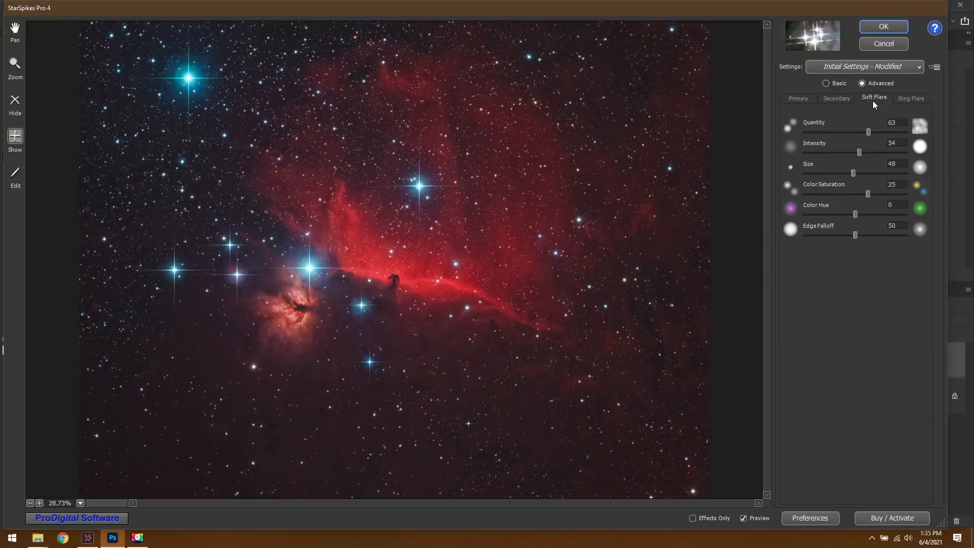
{"action": "left_click_drag", "start_coordinate": [866, 152], "coordinate": [918, 151]}
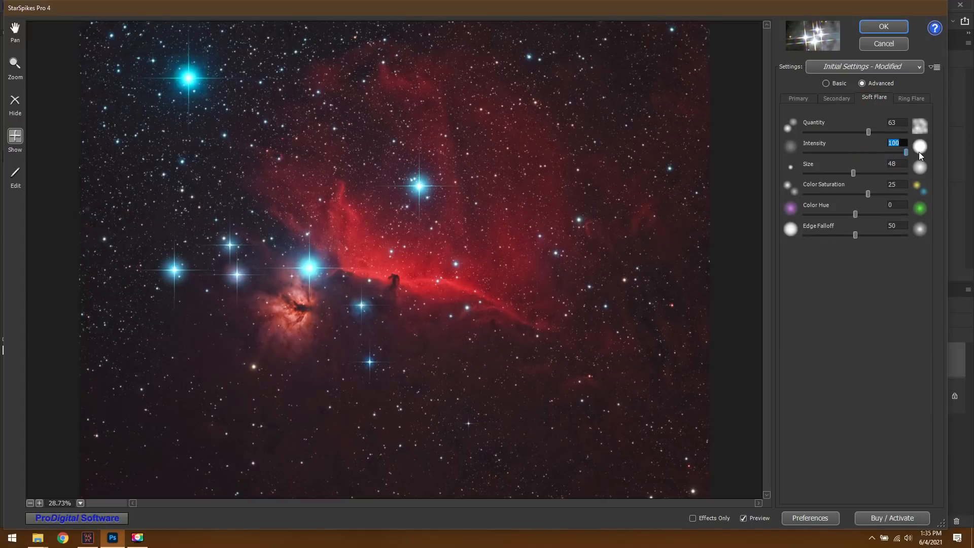
{"action": "left_click_drag", "start_coordinate": [868, 132], "coordinate": [849, 148]}
Step: Check the ring flare settings, apply the filter, and hide the StarSpikes1 layer
{"action": "left_click", "coordinate": [908, 99]}
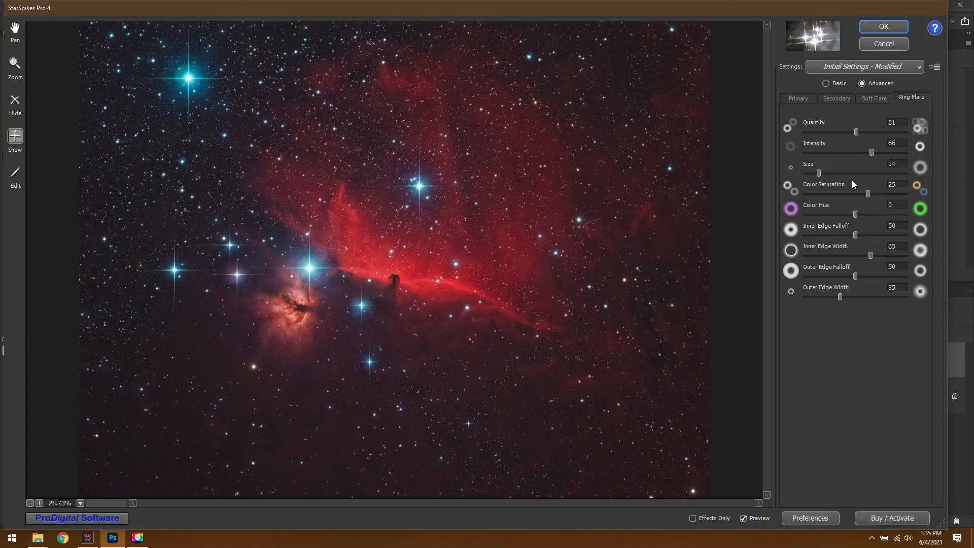
{"action": "left_click", "coordinate": [875, 30]}
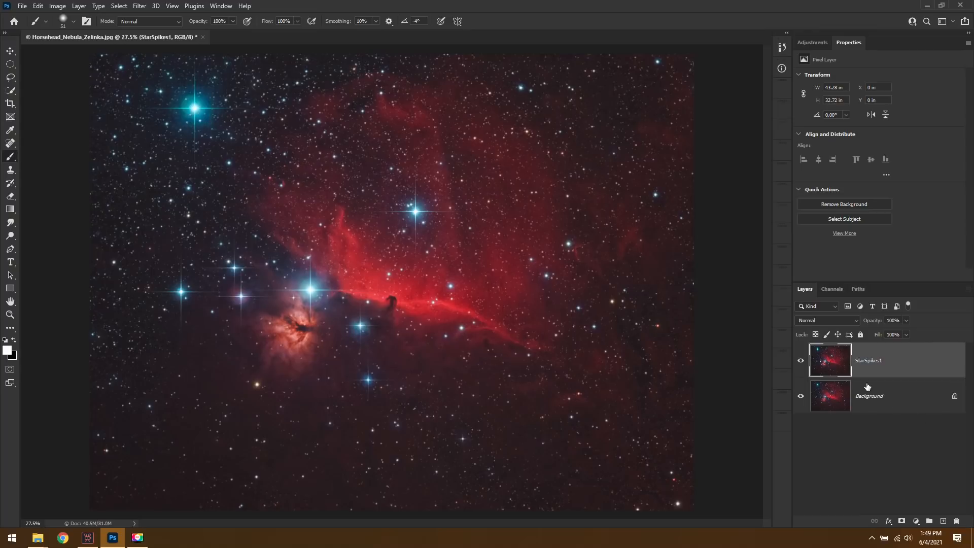
{"action": "left_click", "coordinate": [801, 363]}
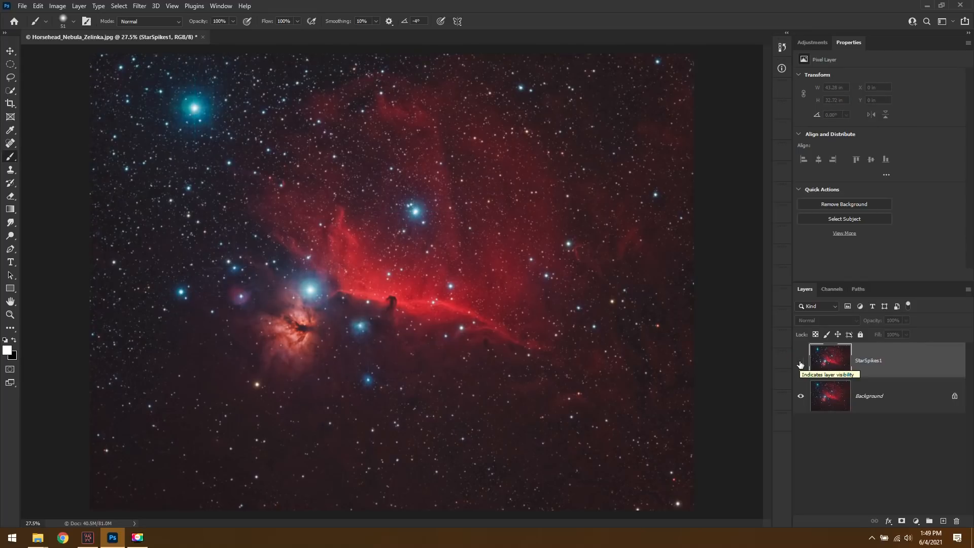
Step: Duplicate the Background layer as StarSpikes2 and move it above the StarSpikes1 layer
{"action": "left_click", "coordinate": [888, 403]}
{"action": "right_click", "coordinate": [875, 396]}
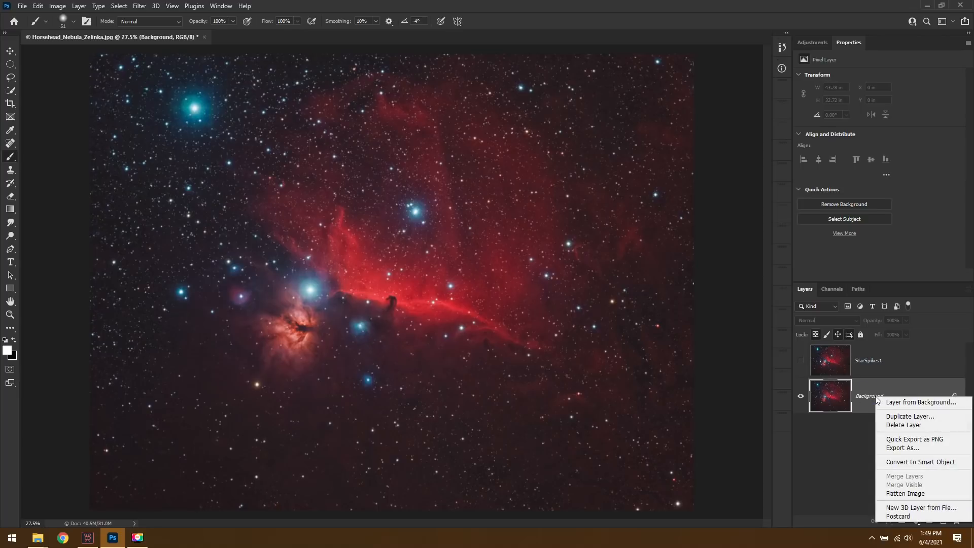
{"action": "left_click", "coordinate": [901, 417]}
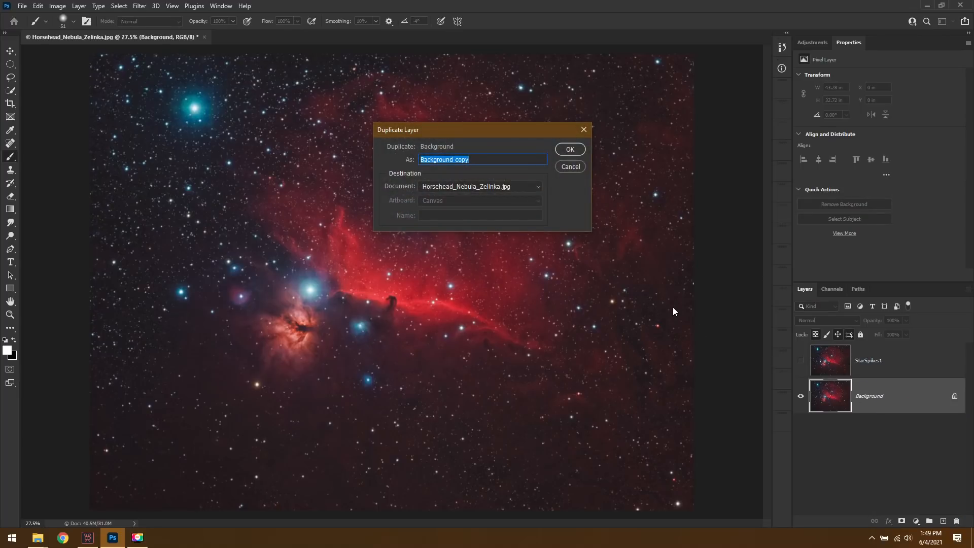
{"action": "type", "text": "StarSpikes2"}
{"action": "key", "text": "Return"}
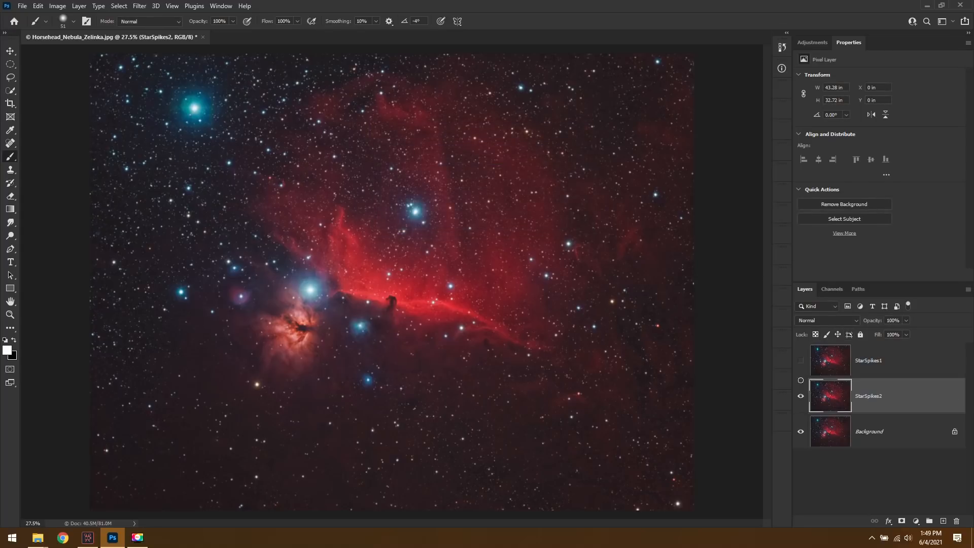
{"action": "left_click_drag", "start_coordinate": [922, 411], "coordinate": [910, 358]}
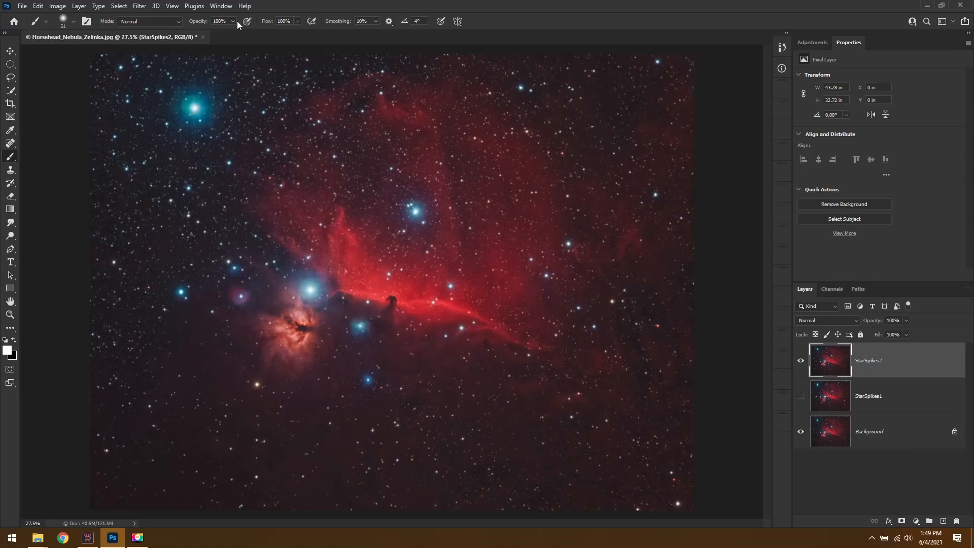
Step: Open the StarSpikes Pro 4 filter for the StarSpikes2 layer and set the primary spike Quantity and Intensity to 0
{"action": "left_click", "coordinate": [144, 6]}
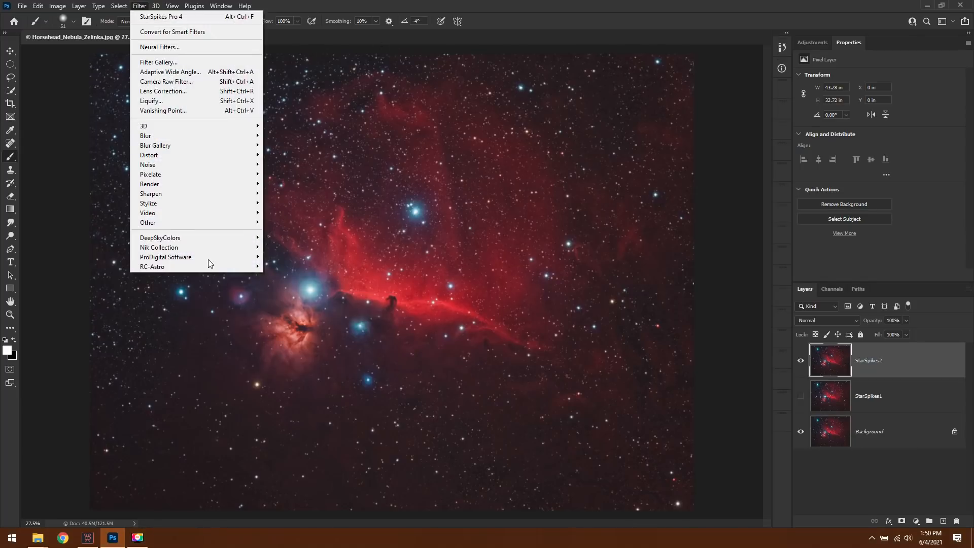
{"action": "mouse_move", "coordinate": [203, 257]}
{"action": "left_click", "coordinate": [278, 255]}
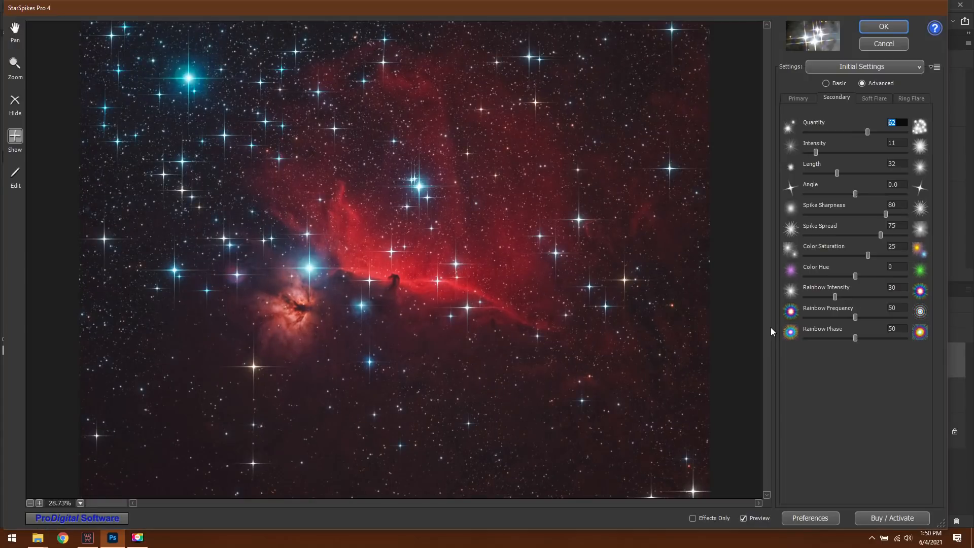
{"action": "left_click", "coordinate": [788, 99]}
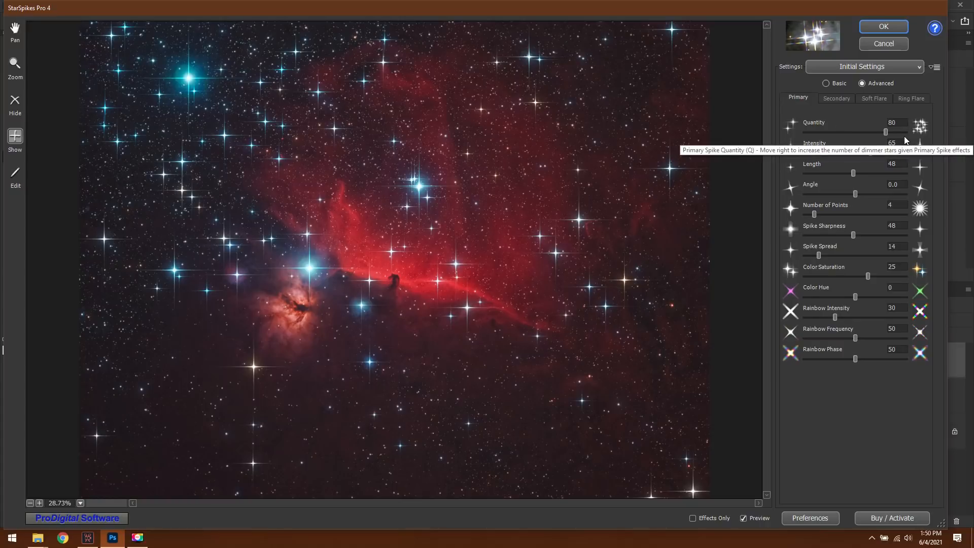
{"action": "left_click_drag", "start_coordinate": [885, 132], "coordinate": [788, 129]}
{"action": "left_click_drag", "start_coordinate": [871, 152], "coordinate": [762, 151]}
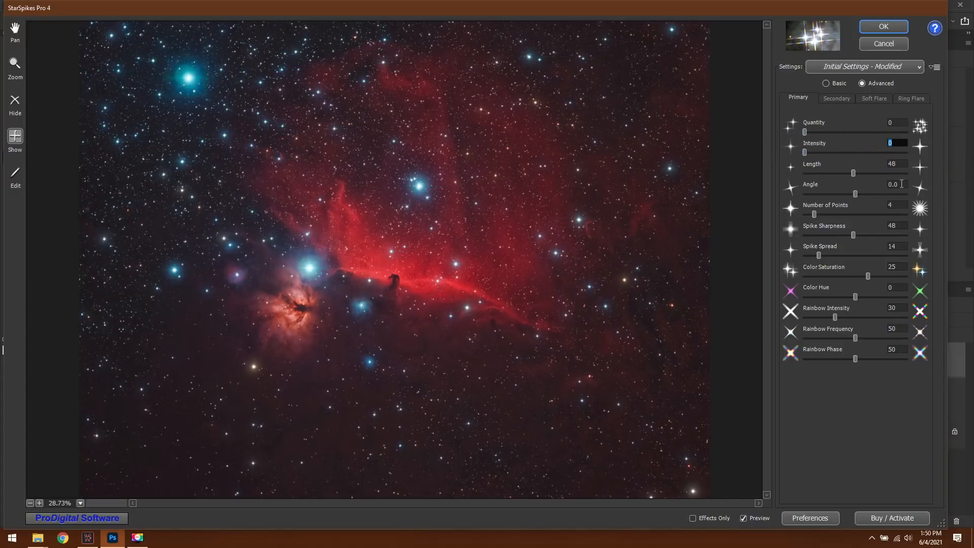
Step: Set the secondary spikes to Quantity 89 and Intensity 100
{"action": "left_click", "coordinate": [832, 97]}
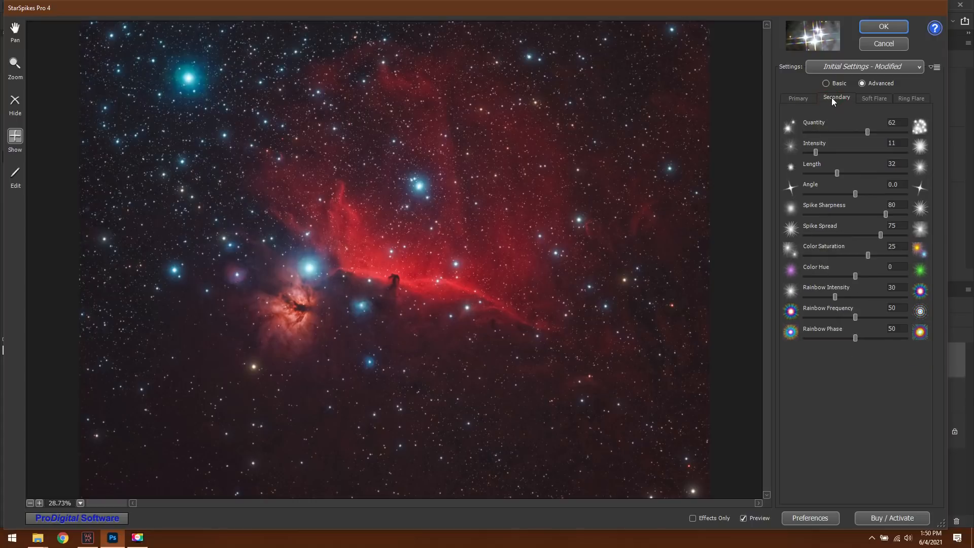
{"action": "left_click_drag", "start_coordinate": [868, 130], "coordinate": [896, 135]}
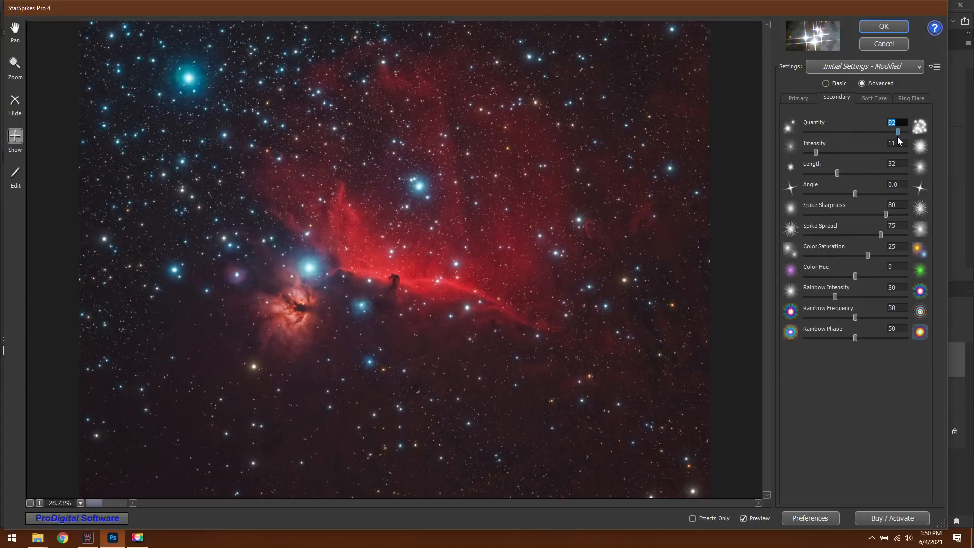
{"action": "left_click_drag", "start_coordinate": [816, 152], "coordinate": [911, 148]}
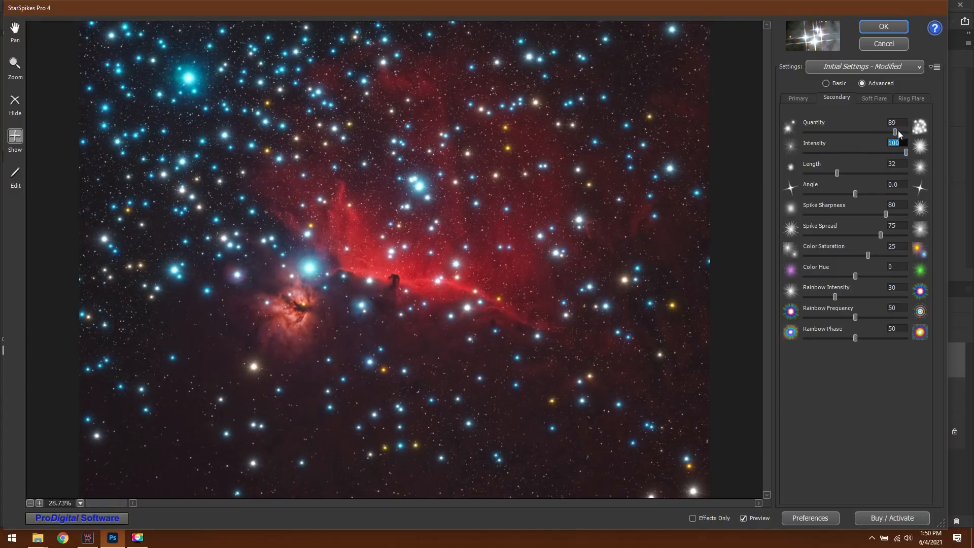
Step: Set the secondary spikes to Quantity 89, Intensity 19 and Length 17
{"action": "mouse_move", "coordinate": [896, 131]}
{"action": "left_mouse_down"}
{"action": "mouse_move", "coordinate": [839, 129]}
{"action": "mouse_move", "coordinate": [898, 133]}
{"action": "left_mouse_up"}
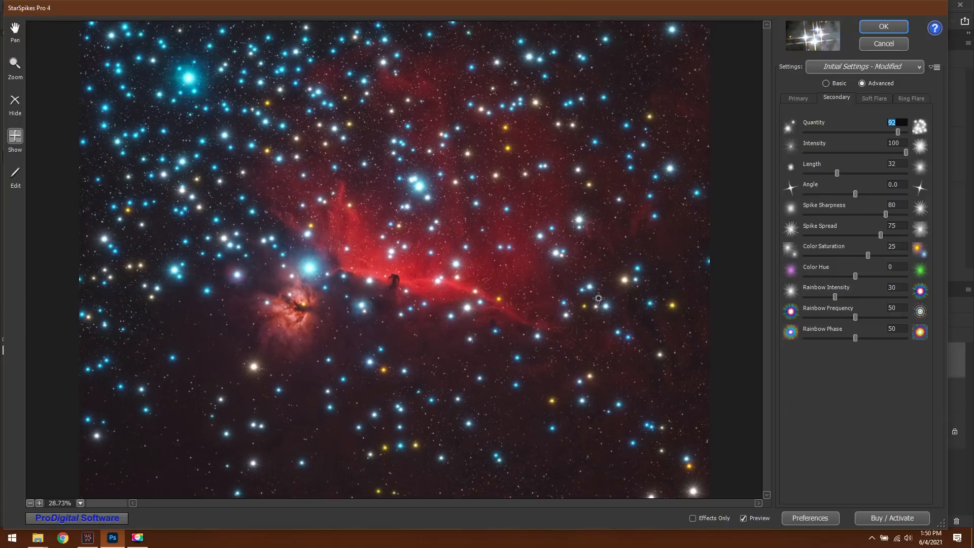
{"action": "left_click_drag", "start_coordinate": [897, 132], "coordinate": [894, 133]}
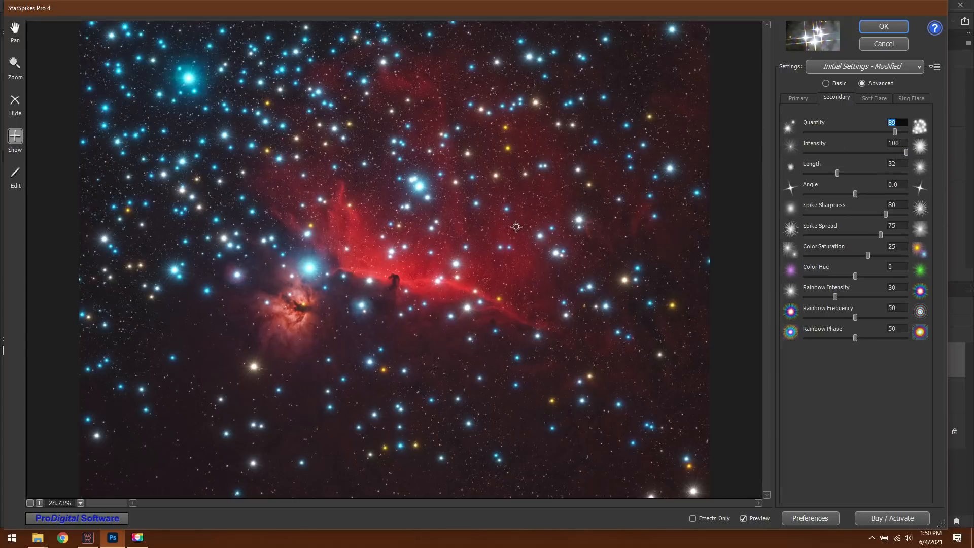
{"action": "left_click_drag", "start_coordinate": [906, 151], "coordinate": [941, 166]}
{"action": "left_click", "coordinate": [837, 173]}
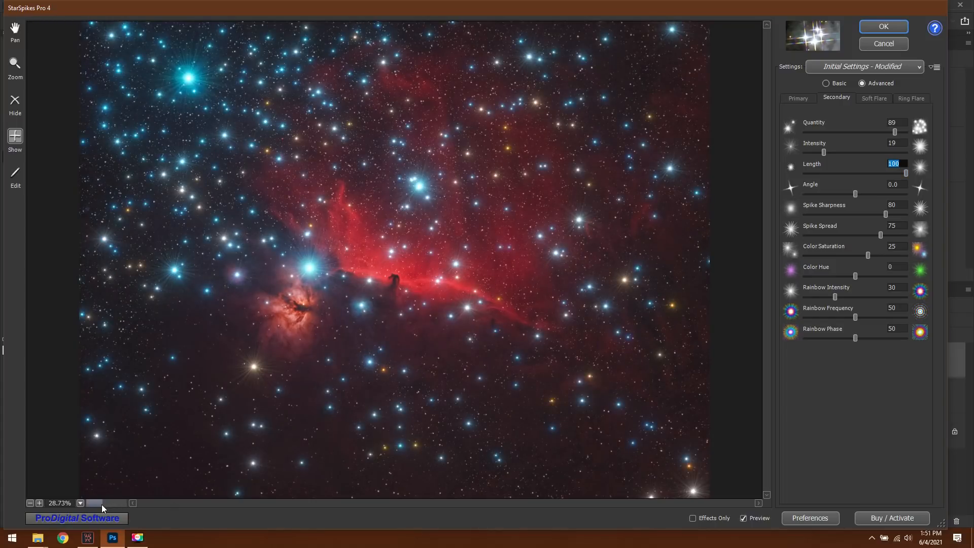
{"action": "mouse_move", "coordinate": [102, 504]}
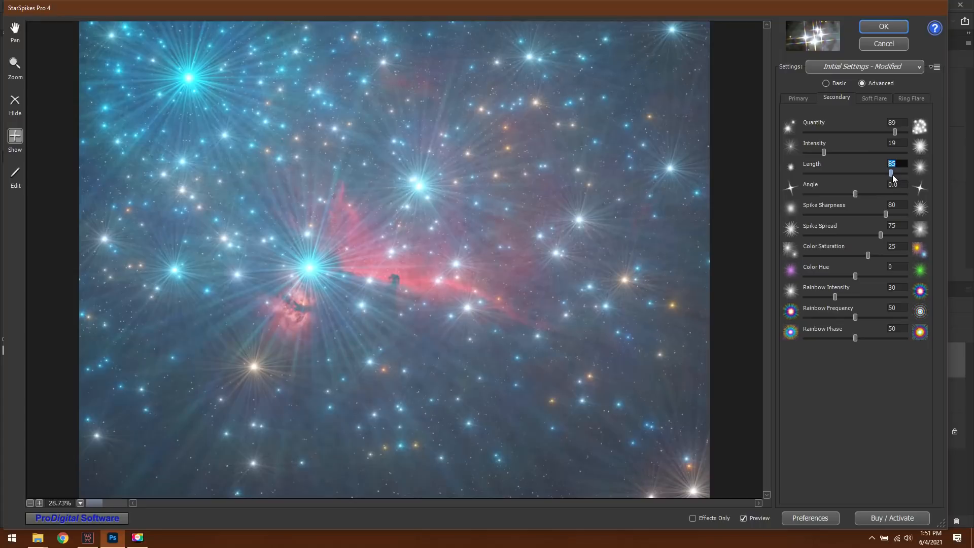
{"action": "left_click_drag", "start_coordinate": [892, 174], "coordinate": [866, 176]}
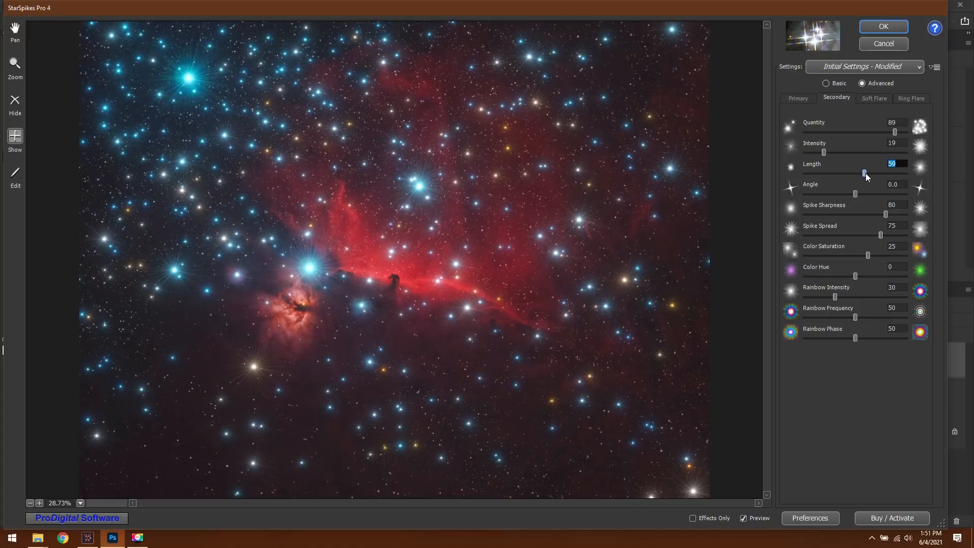
{"action": "left_click_drag", "start_coordinate": [865, 172], "coordinate": [822, 173]}
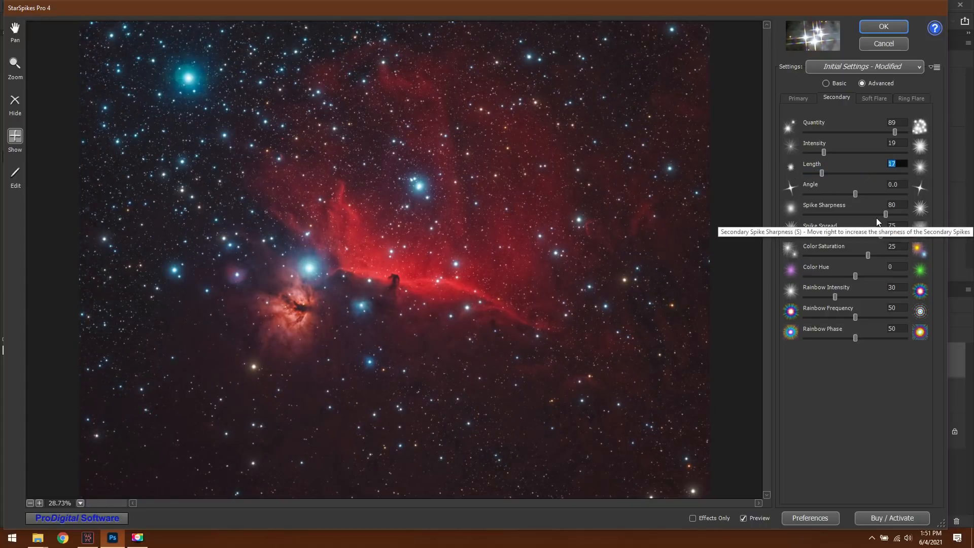
Step: Set the soft flare to Quantity 80, Intensity 45 and Size 37, judging it on the bright stars at 200% zoom
{"action": "left_click", "coordinate": [871, 98]}
{"action": "left_click", "coordinate": [79, 503]}
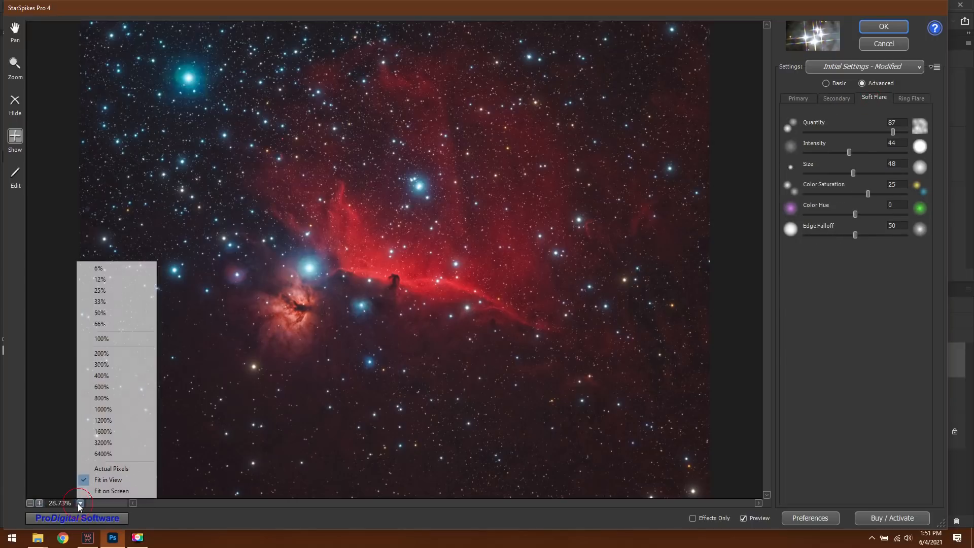
{"action": "left_click", "coordinate": [101, 353]}
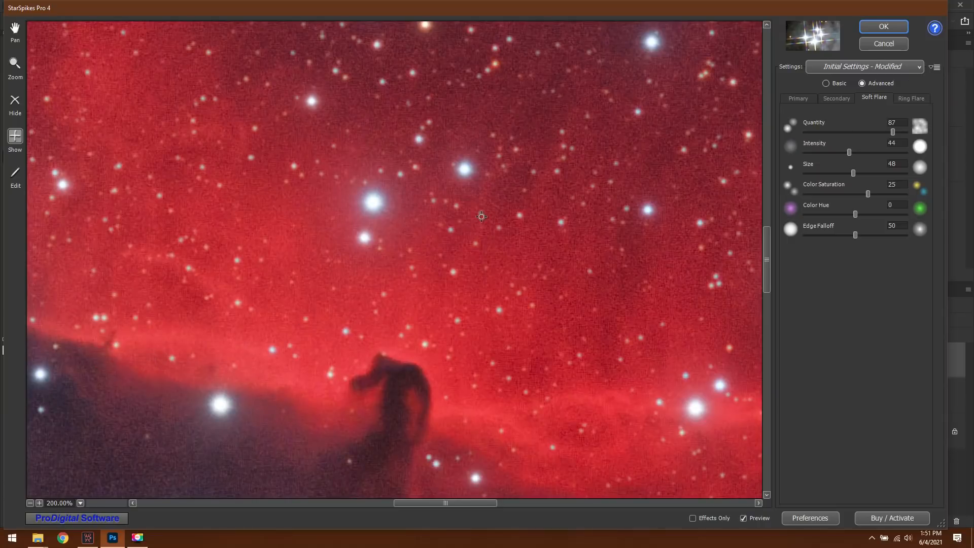
{"action": "left_click", "coordinate": [17, 37]}
{"action": "left_click_drag", "start_coordinate": [658, 80], "coordinate": [431, 443]}
{"action": "left_click_drag", "start_coordinate": [421, 260], "coordinate": [450, 303]}
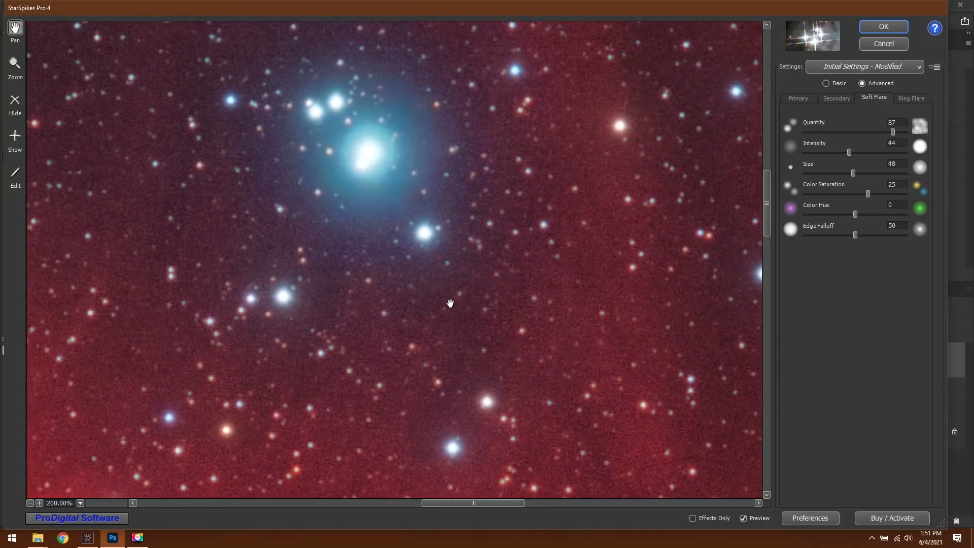
{"action": "left_click_drag", "start_coordinate": [892, 132], "coordinate": [902, 153]}
{"action": "mouse_move", "coordinate": [855, 174]}
{"action": "left_mouse_down"}
{"action": "mouse_move", "coordinate": [863, 177]}
{"action": "mouse_move", "coordinate": [832, 173]}
{"action": "mouse_move", "coordinate": [843, 177]}
{"action": "left_mouse_up"}
{"action": "left_click_drag", "start_coordinate": [897, 132], "coordinate": [851, 154]}
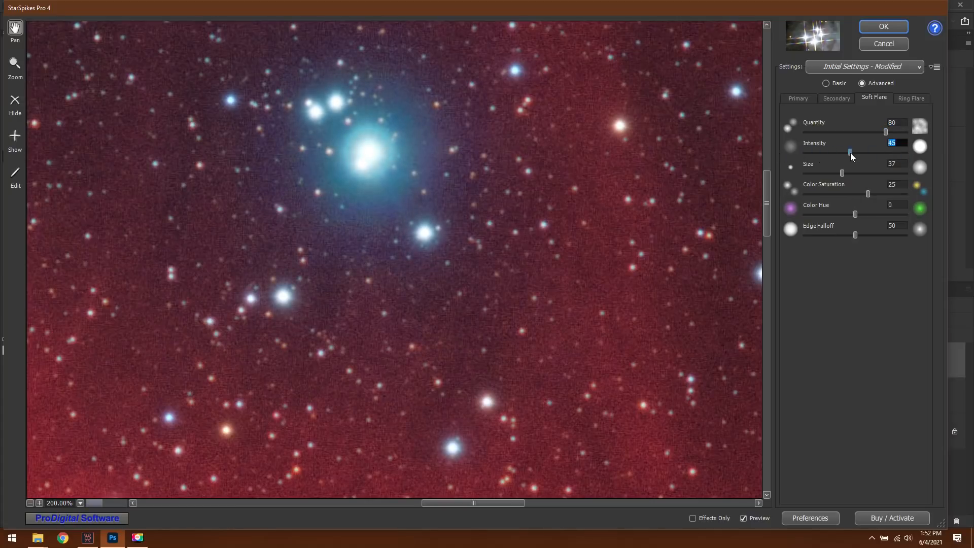
Step: Set the ring flare to Quantity 90, Intensity 56 and Size 3, and apply the filter
{"action": "left_click", "coordinate": [907, 100]}
{"action": "left_click_drag", "start_coordinate": [872, 152], "coordinate": [910, 154]}
{"action": "left_click_drag", "start_coordinate": [856, 131], "coordinate": [901, 132]}
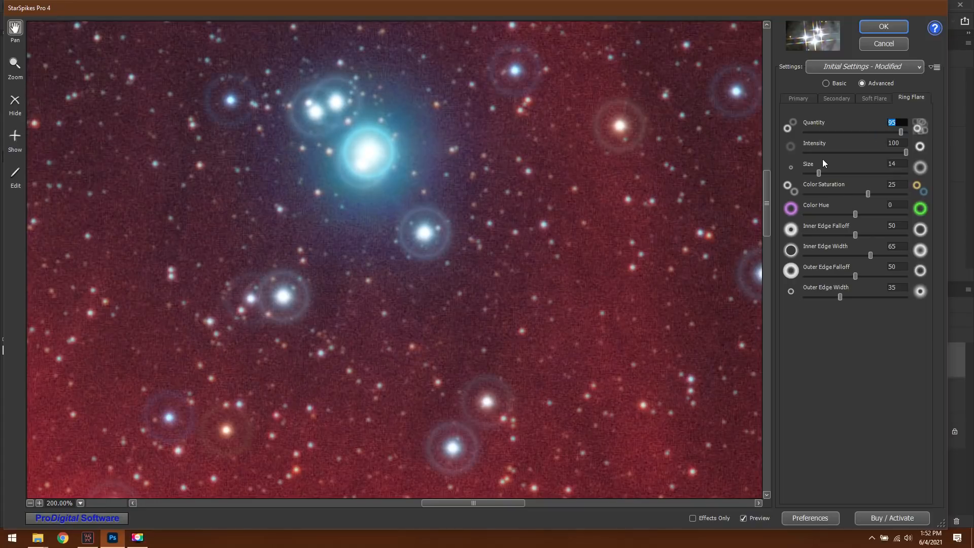
{"action": "left_click_drag", "start_coordinate": [819, 173], "coordinate": [809, 174]}
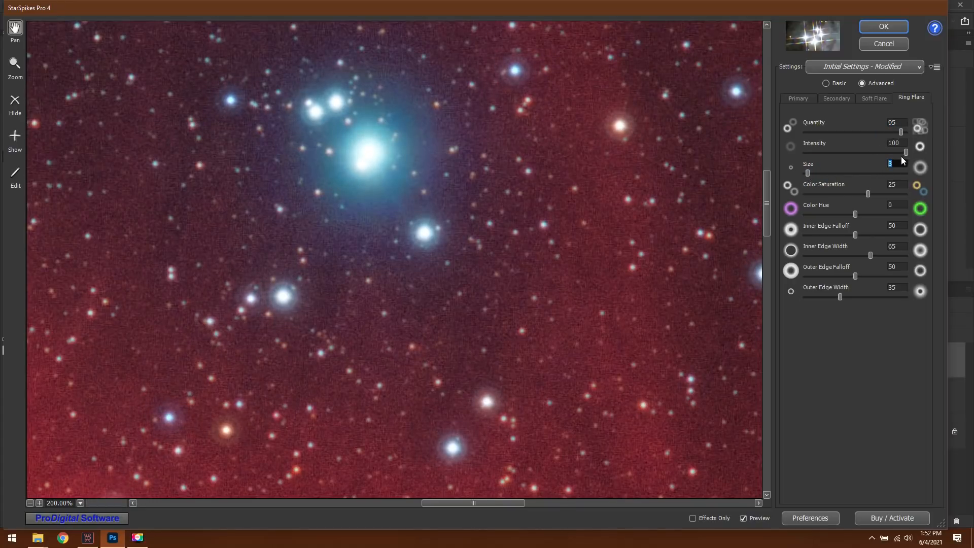
{"action": "left_click_drag", "start_coordinate": [904, 152], "coordinate": [896, 132]}
{"action": "left_click", "coordinate": [880, 26]}
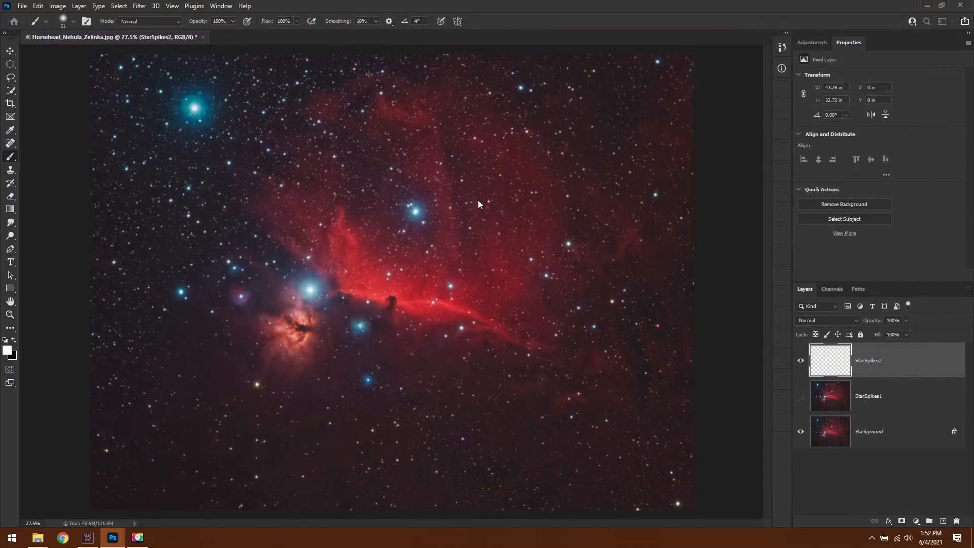
Step: Compare the nebula image with the StarSpikes2 layer hidden and shown
{"action": "left_click", "coordinate": [801, 360]}
{"action": "left_click", "coordinate": [801, 360]}
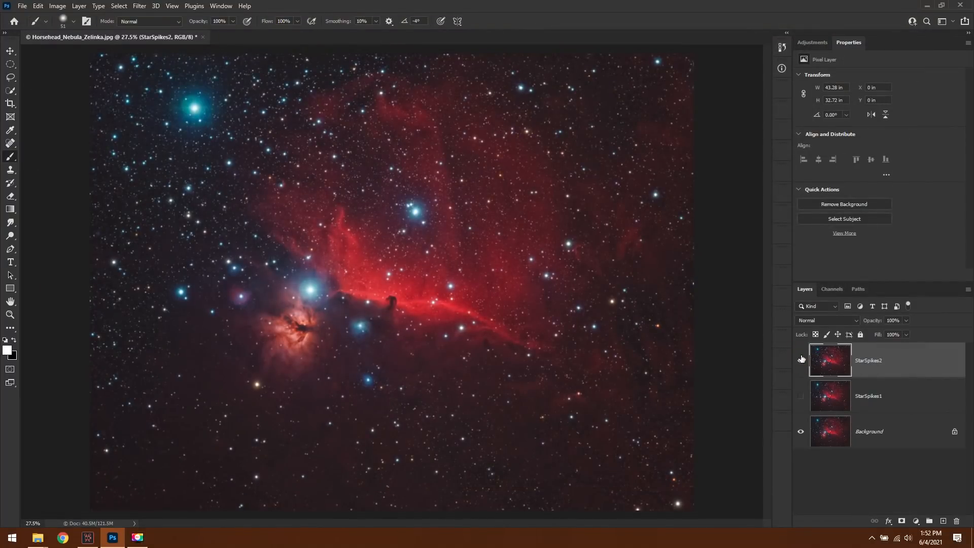
{"action": "left_click", "coordinate": [11, 314]}
{"action": "left_click_drag", "start_coordinate": [393, 277], "coordinate": [406, 279]}
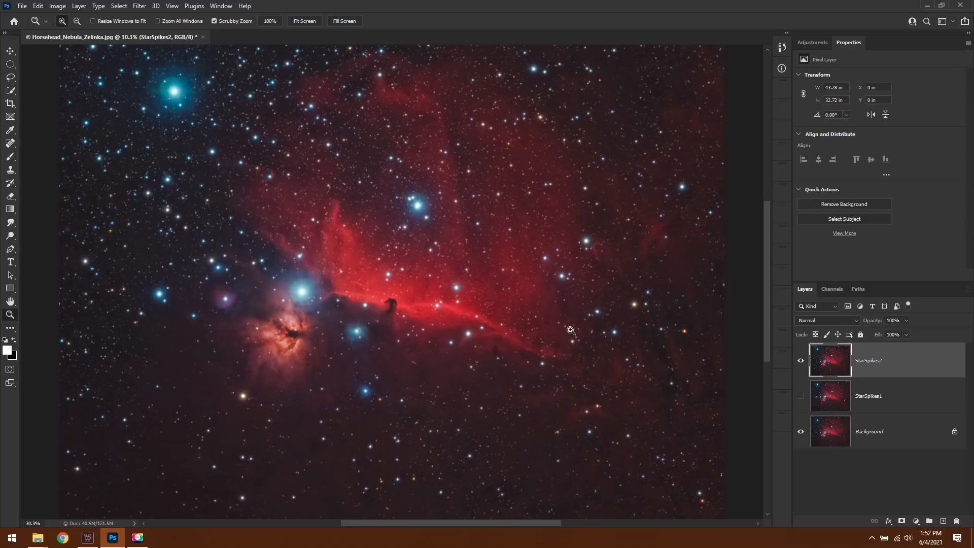
{"action": "left_click", "coordinate": [801, 361]}
{"action": "left_click", "coordinate": [802, 362]}
Step: Show the StarSpikes1 layer, move it above StarSpikes2, and check its spikes by toggling its visibility
{"action": "left_click", "coordinate": [801, 396]}
{"action": "double_click", "coordinate": [876, 399]}
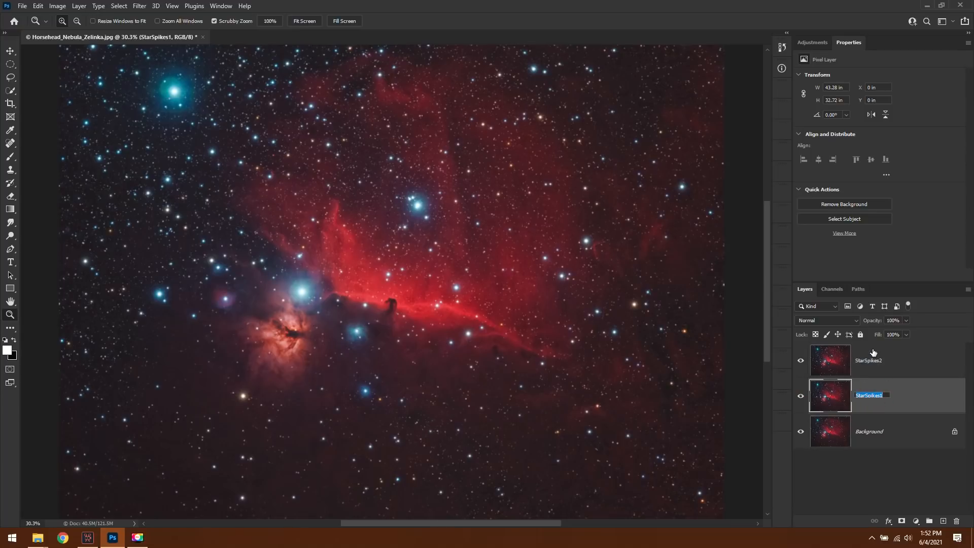
{"action": "left_click", "coordinate": [942, 398]}
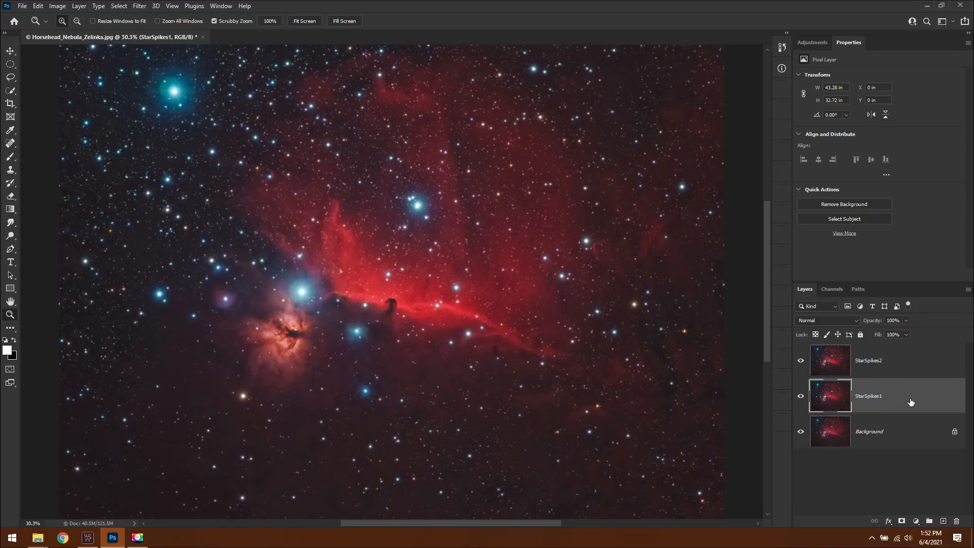
{"action": "left_click_drag", "start_coordinate": [900, 402], "coordinate": [899, 352]}
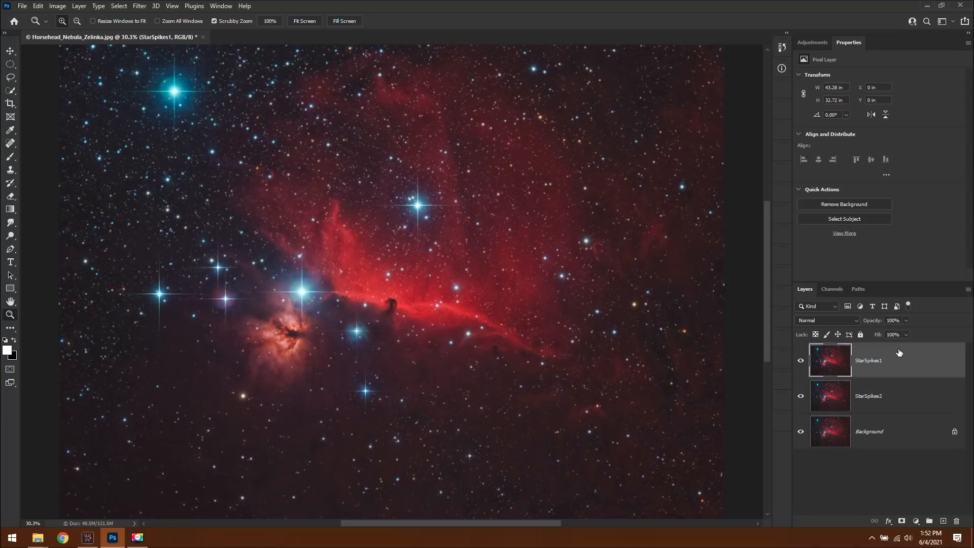
{"action": "left_click", "coordinate": [800, 360]}
{"action": "left_click", "coordinate": [800, 361]}
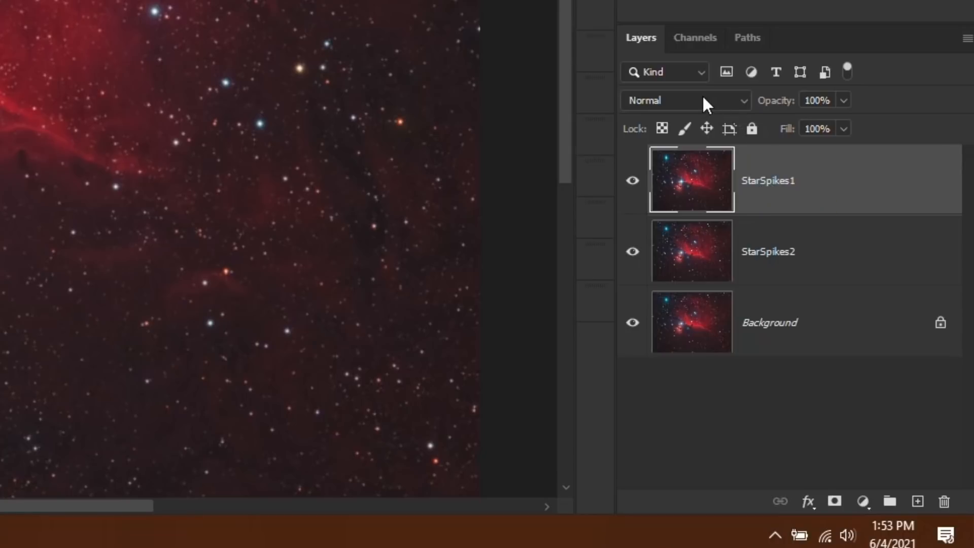
Step: Set the StarSpikes1 layer's blend mode to Lighten and compare the image with that layer hidden and shown
{"action": "left_click", "coordinate": [670, 100]}
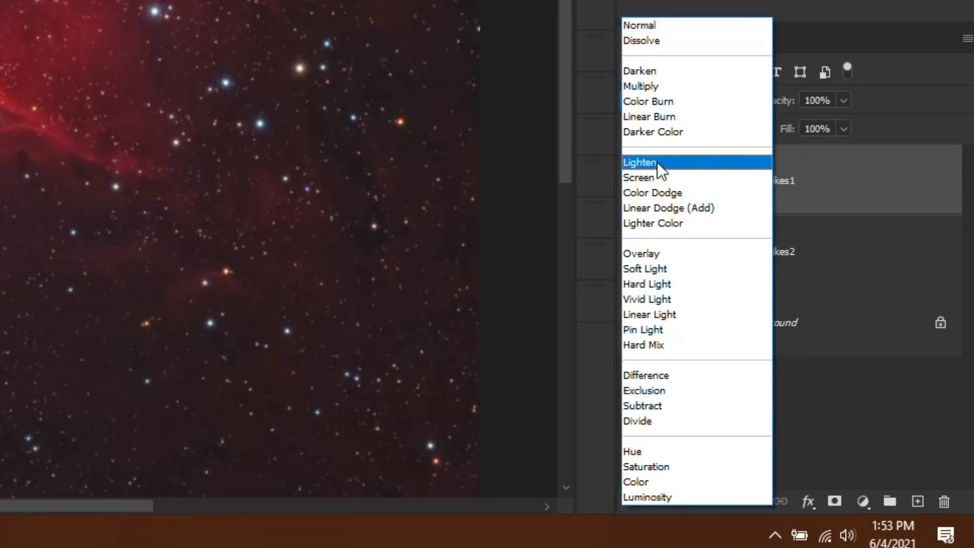
{"action": "left_click", "coordinate": [657, 163]}
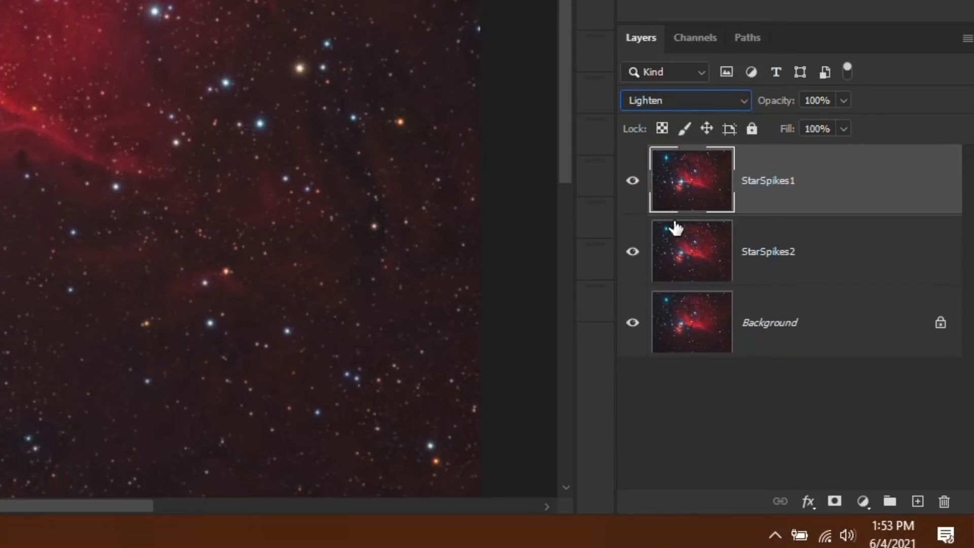
{"action": "left_click", "coordinate": [632, 180]}
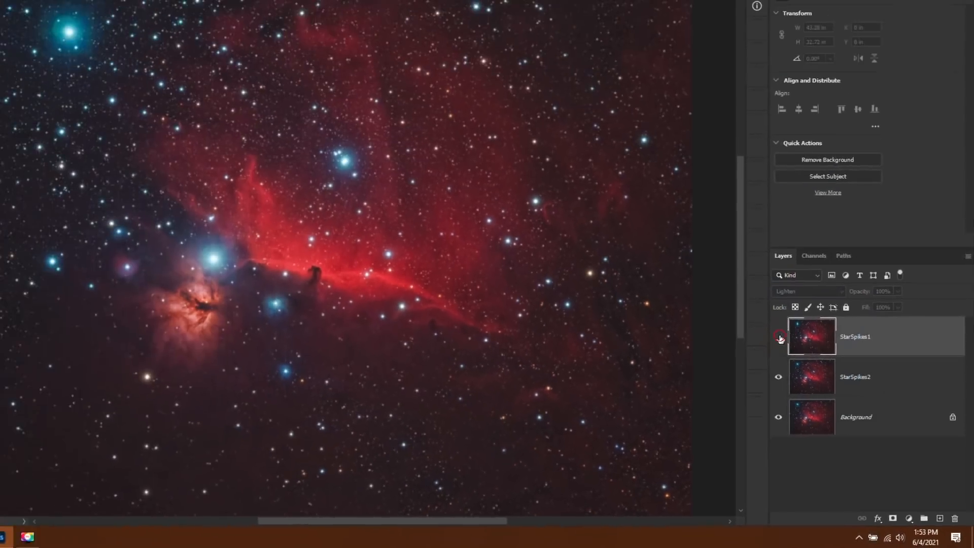
{"action": "left_click", "coordinate": [633, 180]}
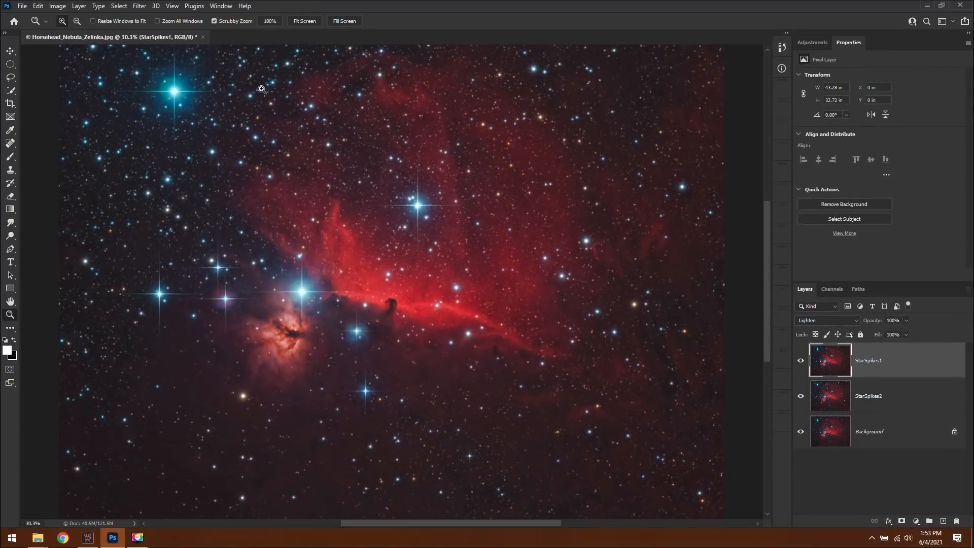
Step: Compare what each layer contributes by toggling StarSpikes2 and hiding StarSpikes1, leaving StarSpikes2 visible
{"action": "left_click", "coordinate": [801, 398]}
{"action": "left_click", "coordinate": [800, 398]}
{"action": "left_click", "coordinate": [801, 398]}
{"action": "left_click", "coordinate": [801, 398]}
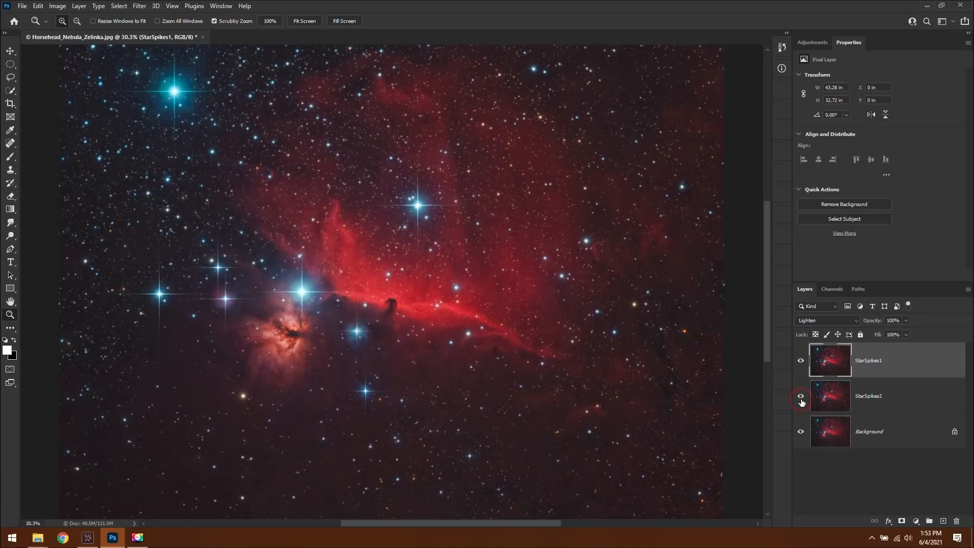
{"action": "left_click", "coordinate": [885, 397]}
{"action": "left_click", "coordinate": [875, 360]}
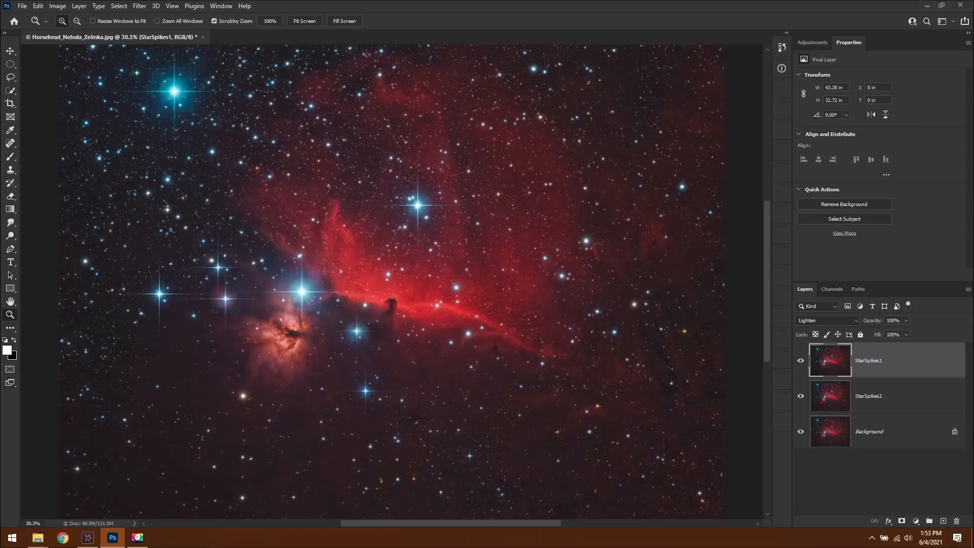
{"action": "left_click", "coordinate": [800, 361]}
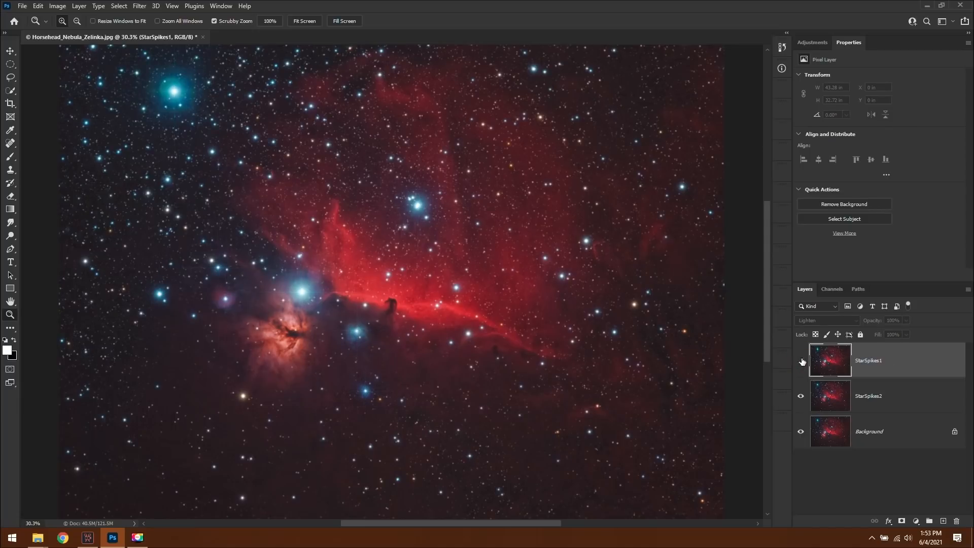
{"action": "left_click", "coordinate": [800, 401]}
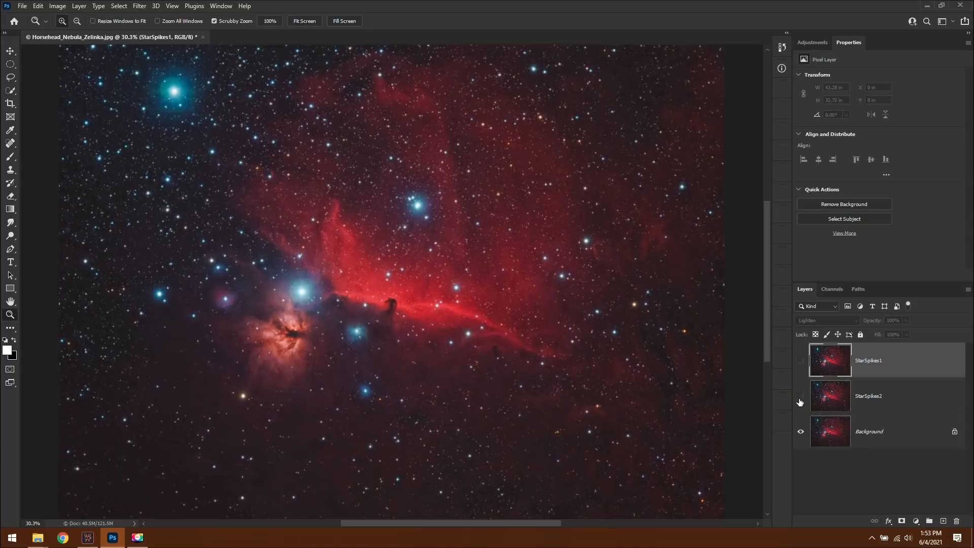
{"action": "left_click", "coordinate": [800, 401]}
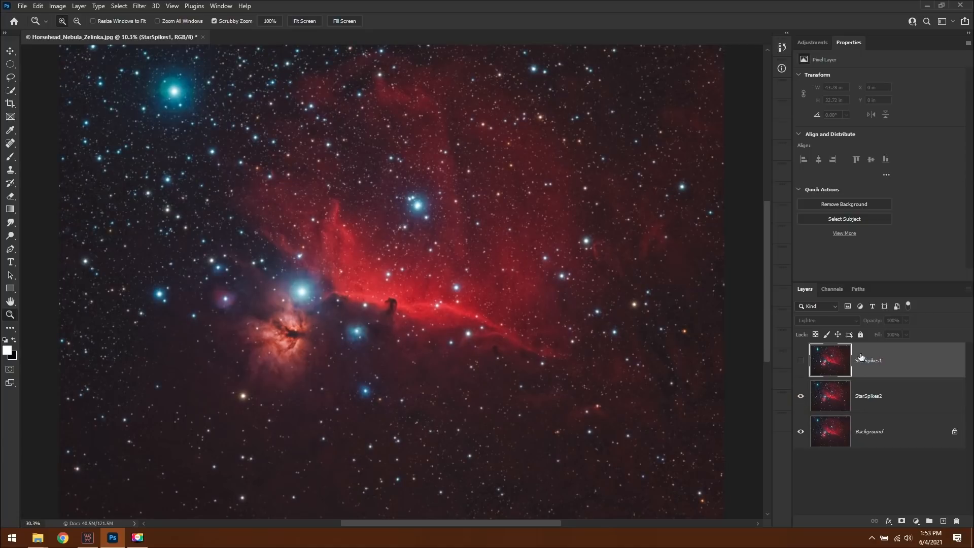
Step: Reduce the StarSpikes2 layer's opacity to 50% and show the StarSpikes1 layer again
{"action": "left_click", "coordinate": [904, 392]}
{"action": "left_click", "coordinate": [905, 321]}
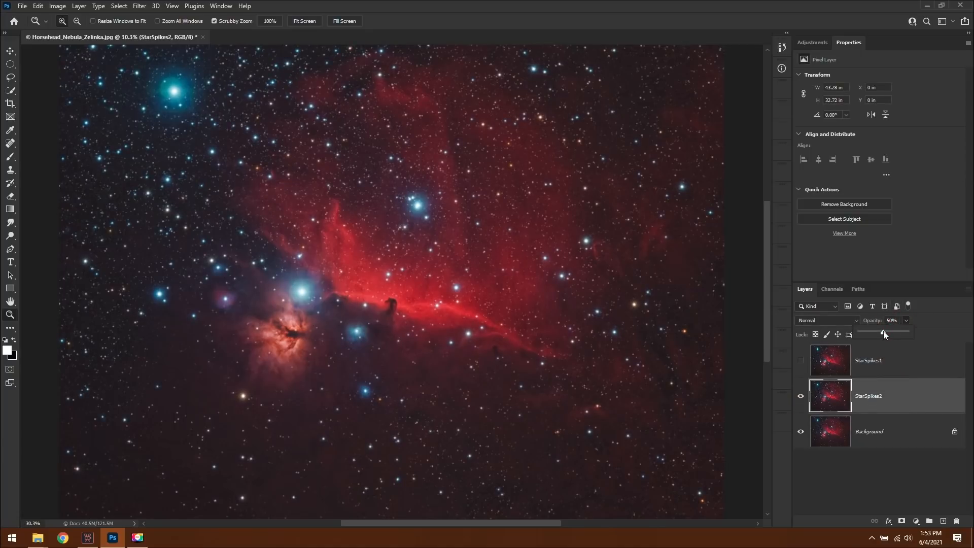
{"action": "left_click", "coordinate": [917, 363]}
{"action": "left_click", "coordinate": [801, 360]}
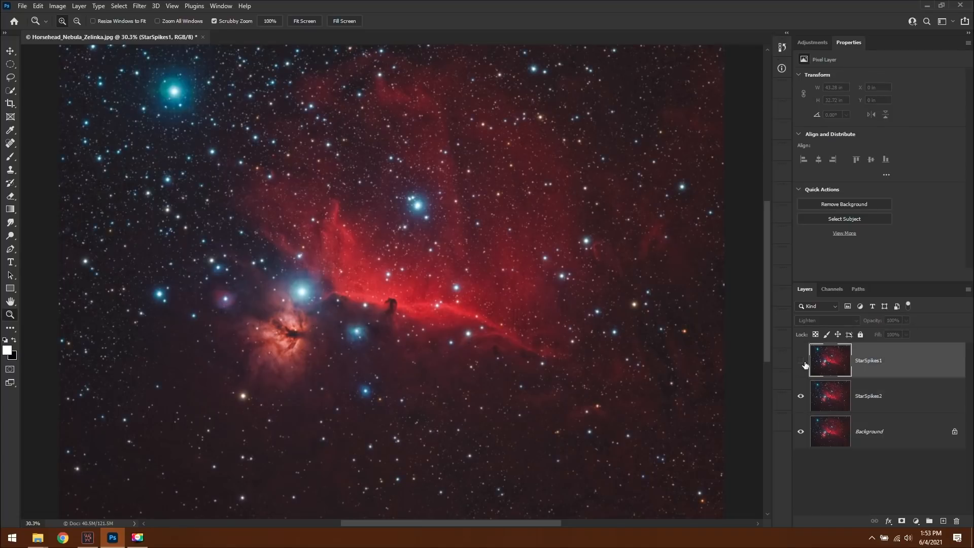
{"action": "key", "text": "ctrl+minus"}
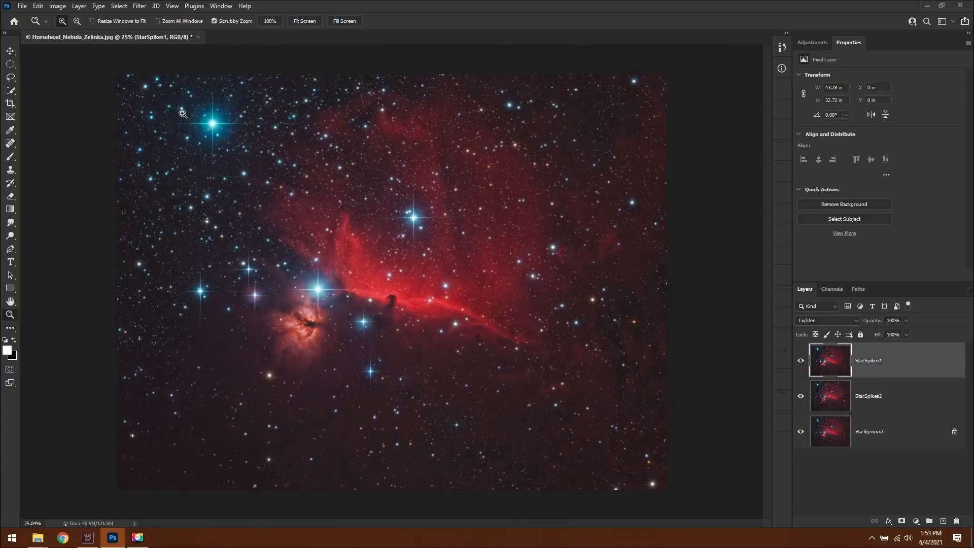
Step: Reopen the StarSpikes Pro 4 filter, view its purchase and activation options, and continue without activation
{"action": "left_click", "coordinate": [143, 6]}
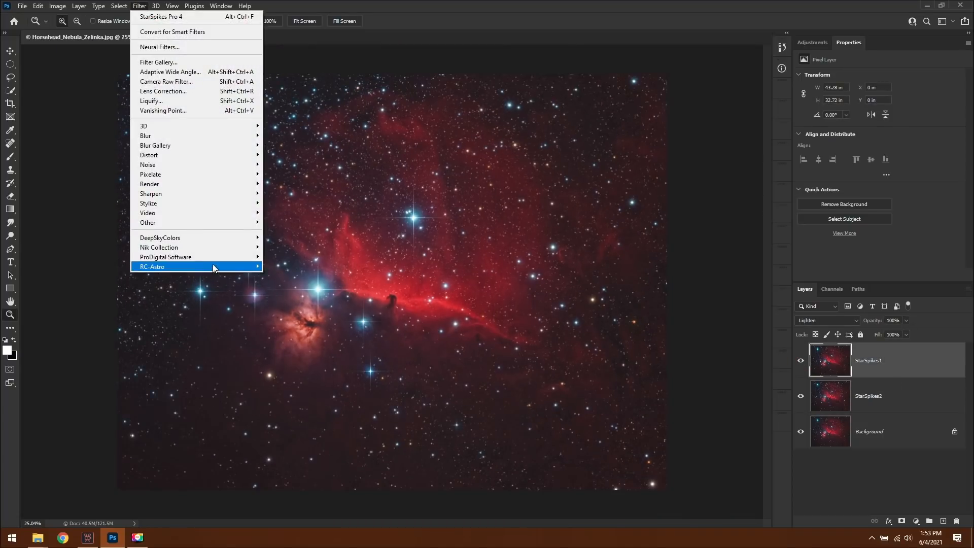
{"action": "mouse_move", "coordinate": [199, 257]}
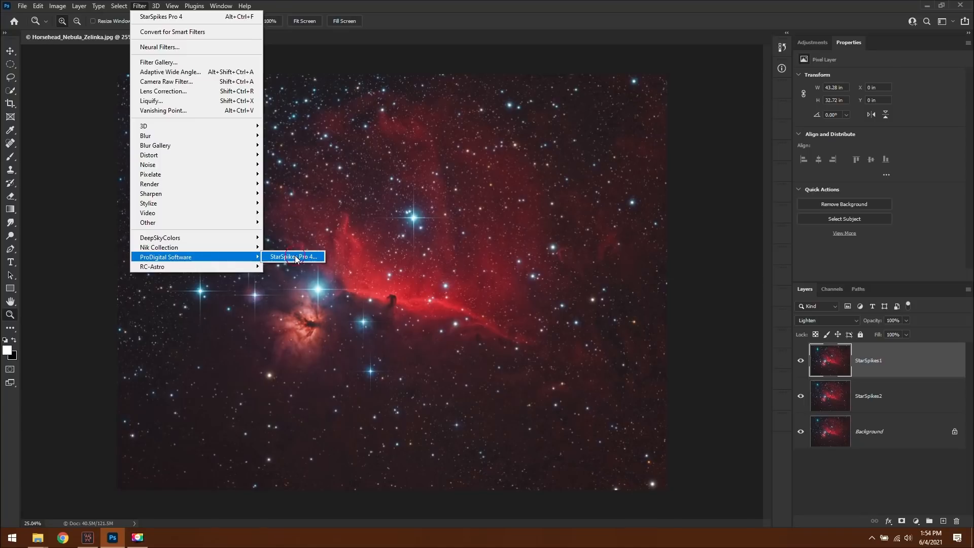
{"action": "left_click", "coordinate": [294, 256]}
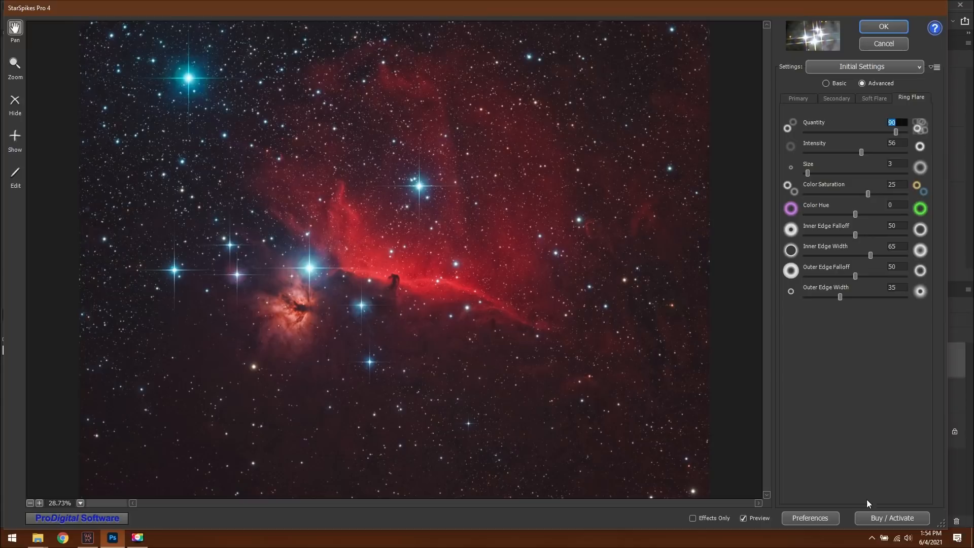
{"action": "left_click", "coordinate": [875, 519]}
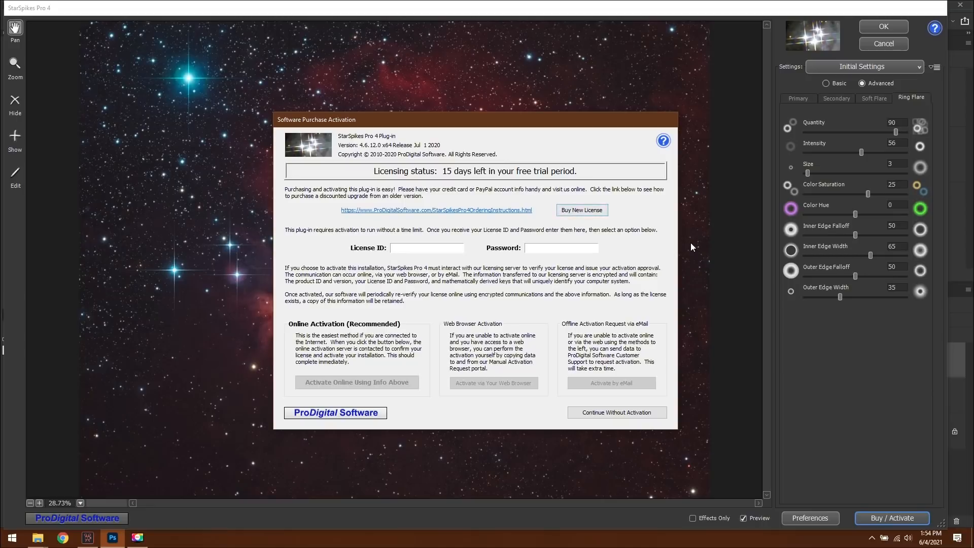
{"action": "left_click", "coordinate": [626, 414]}
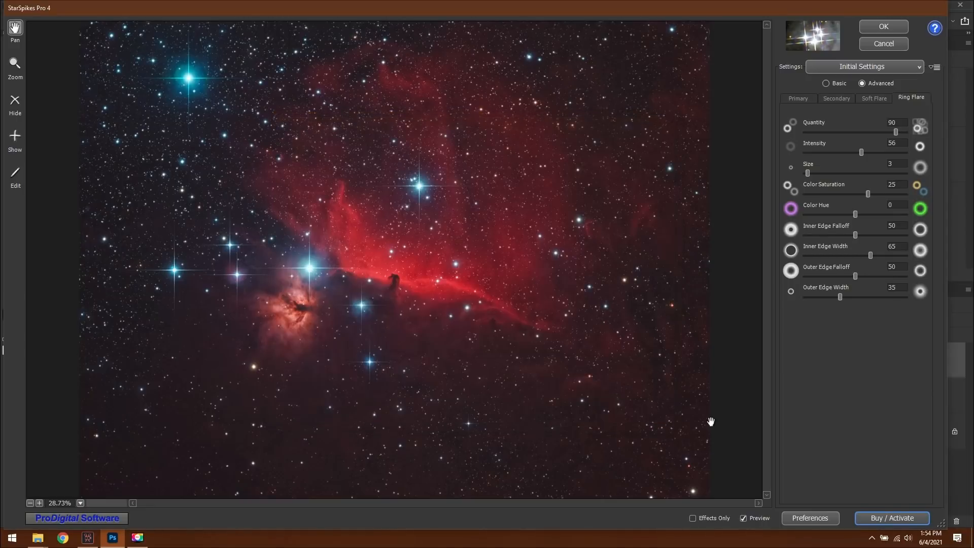